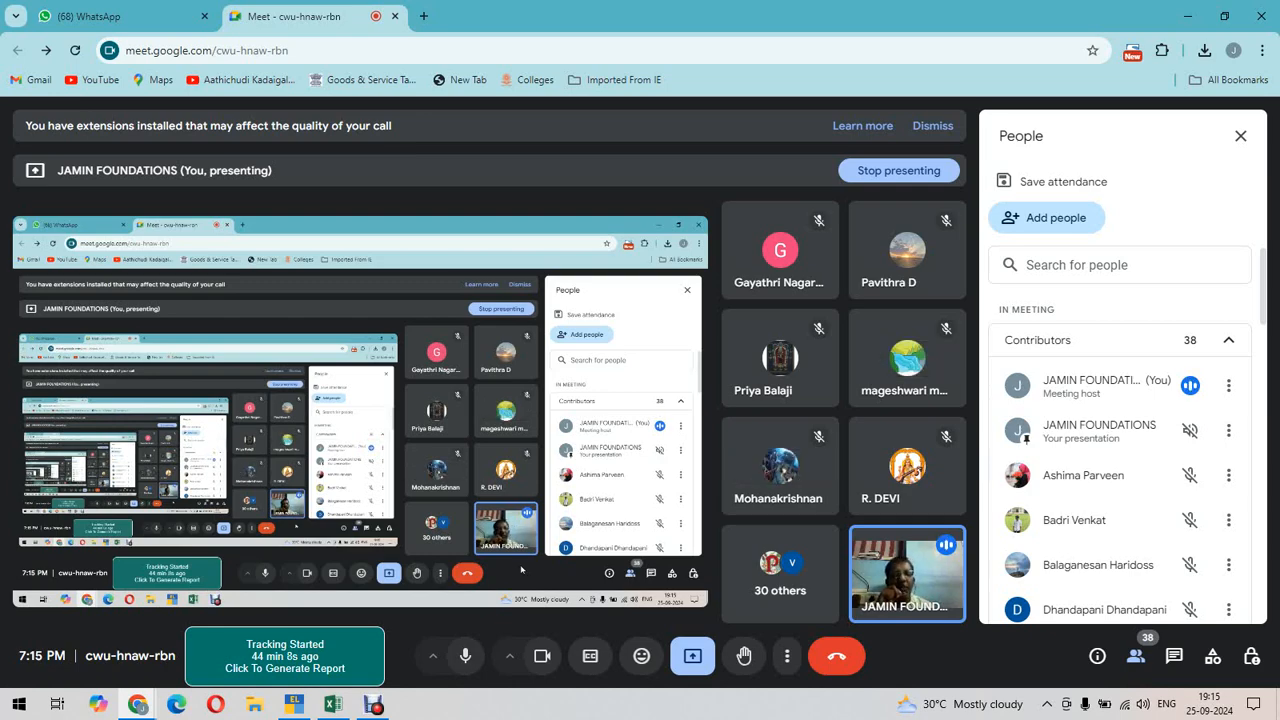
# Switch to TallyPrime and bring up the ledger selection list from the account books reports.
pyautogui.click(1187, 16)
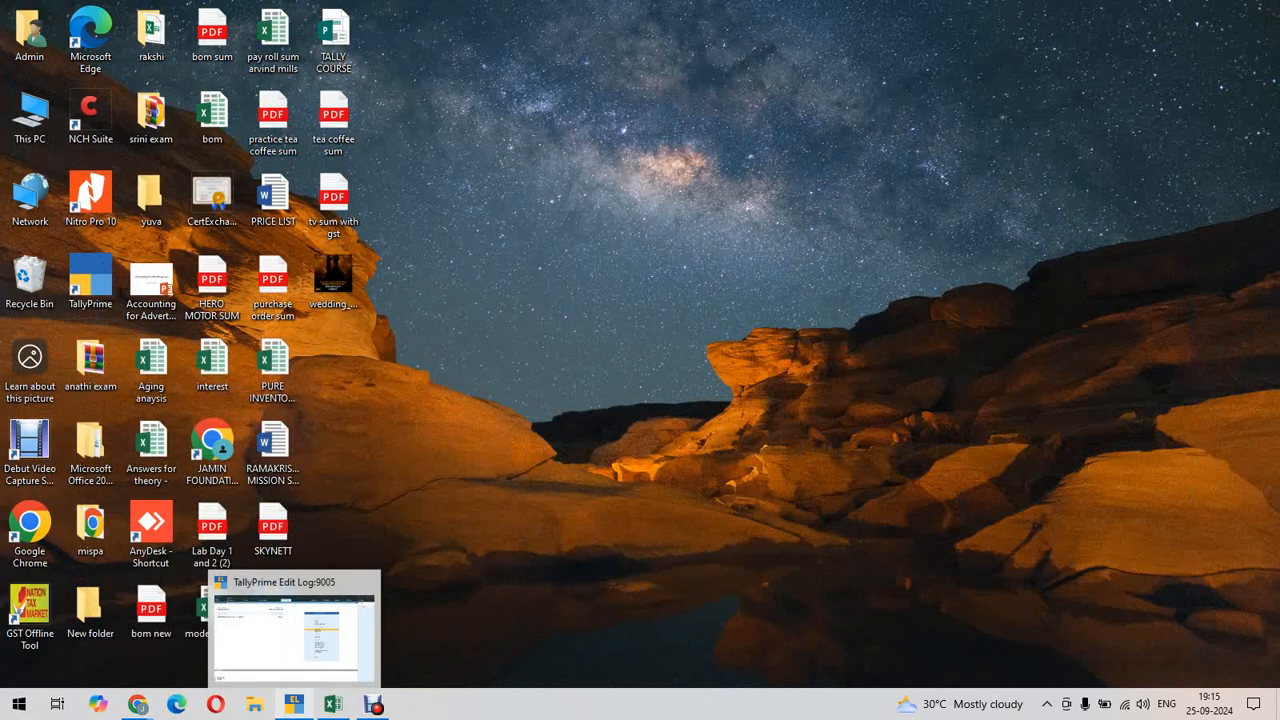
pyautogui.click(294, 704)
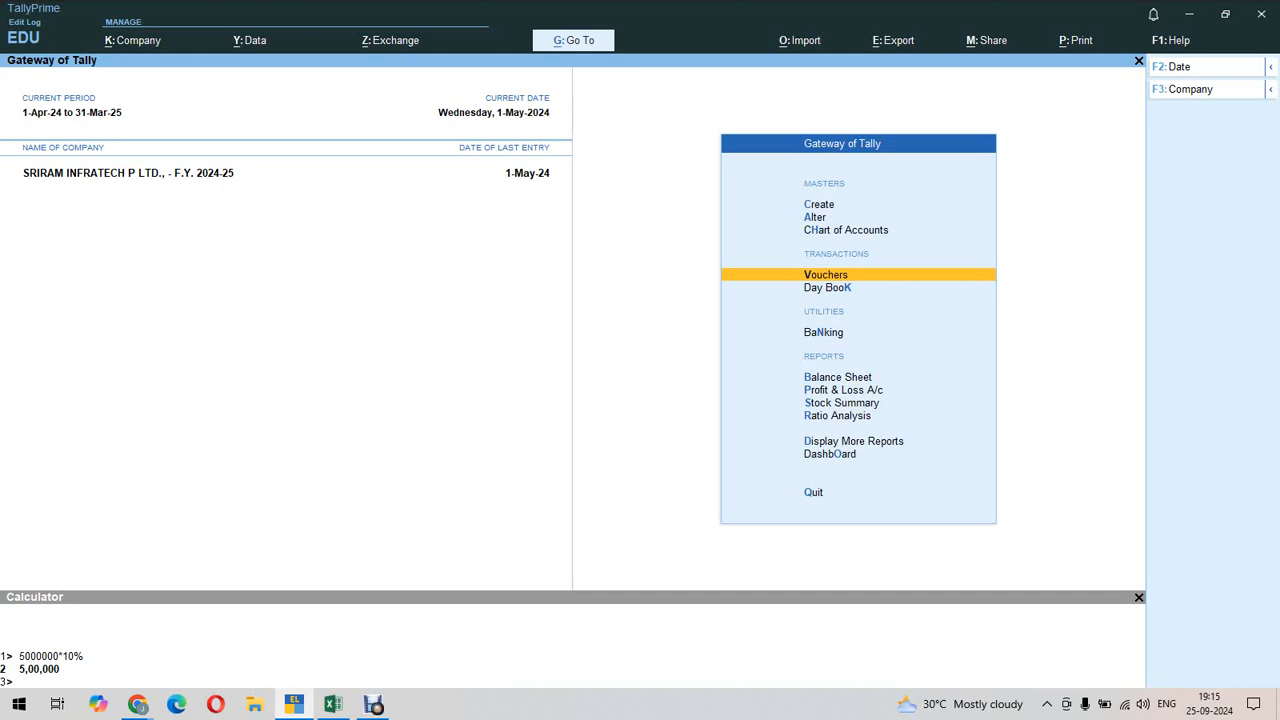
pyautogui.press('Down')
pyautogui.press('Down')
pyautogui.press('Down')
pyautogui.press('Down')
pyautogui.press('Down')
pyautogui.press('Down')
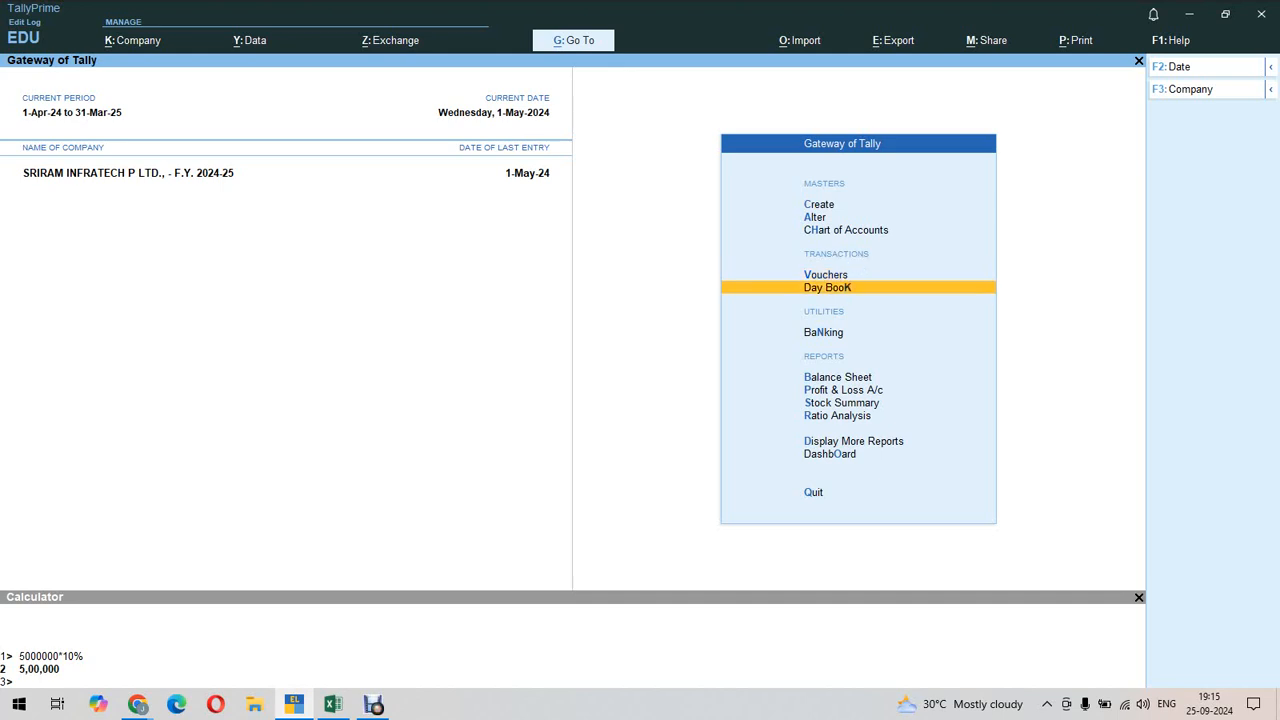
pyautogui.press('Down')
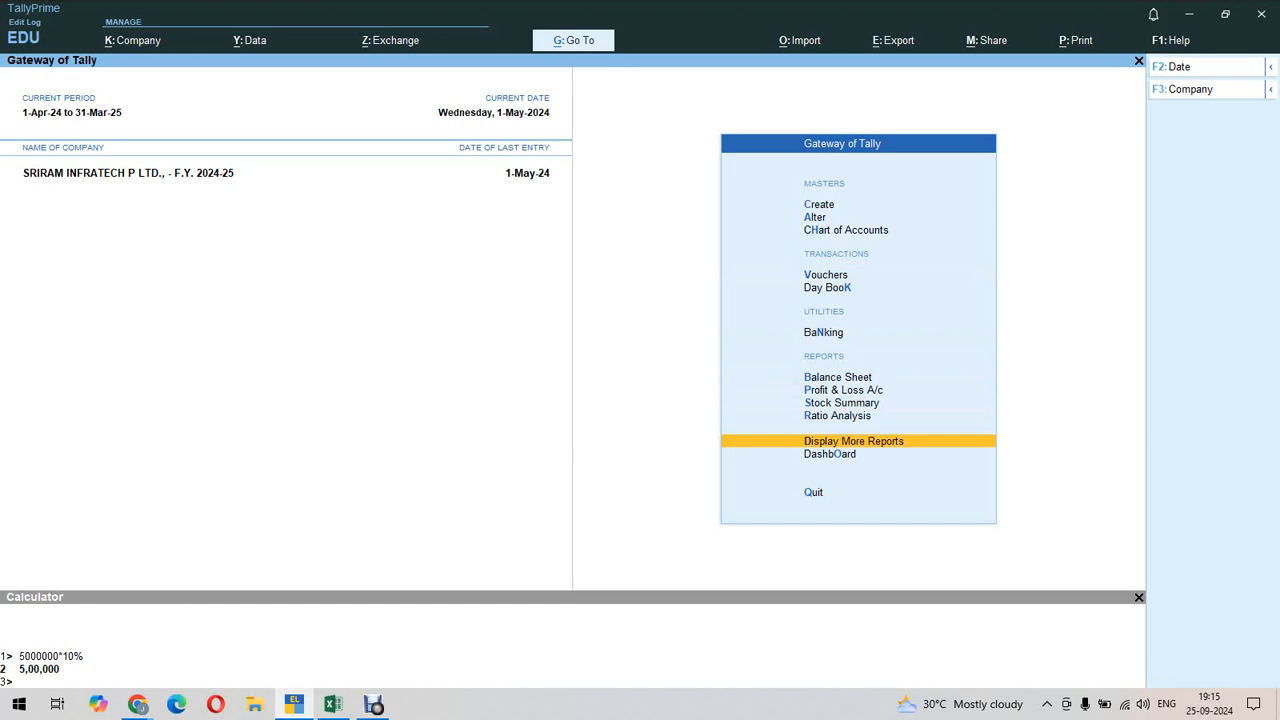
pyautogui.press('Return')
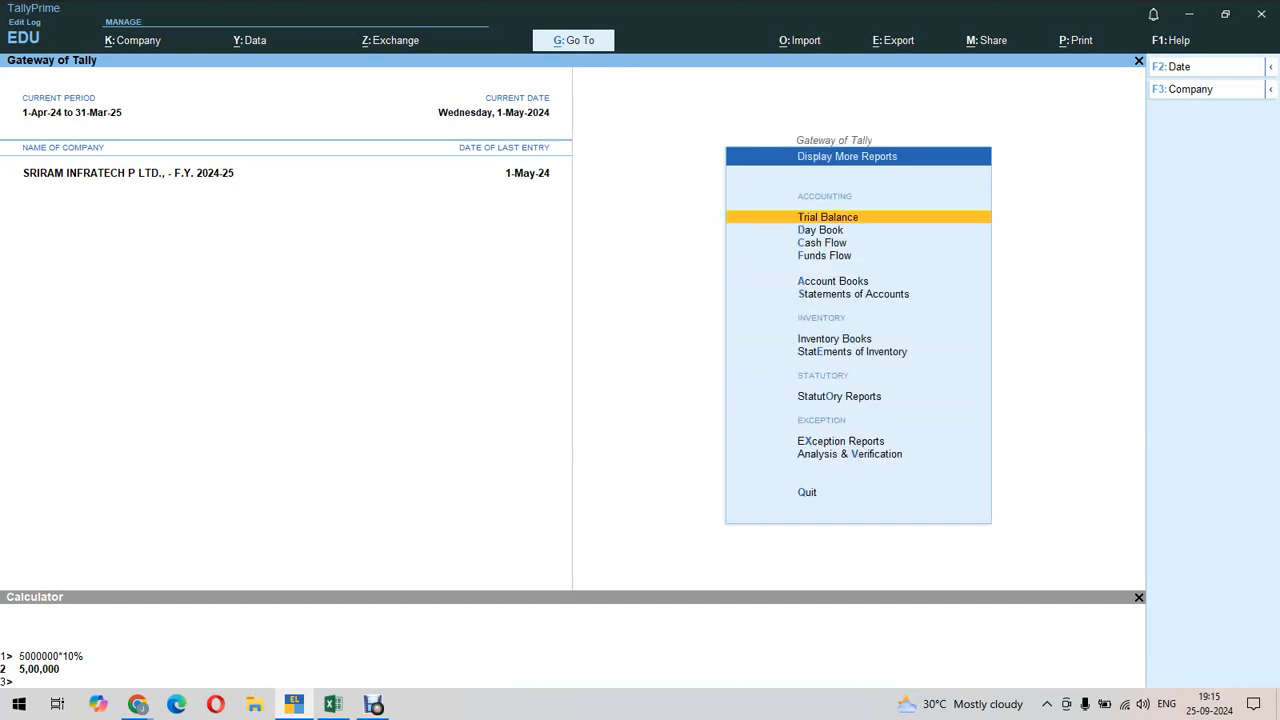
pyautogui.press('Down')
pyautogui.press('Down')
pyautogui.press('Down')
pyautogui.press('Down')
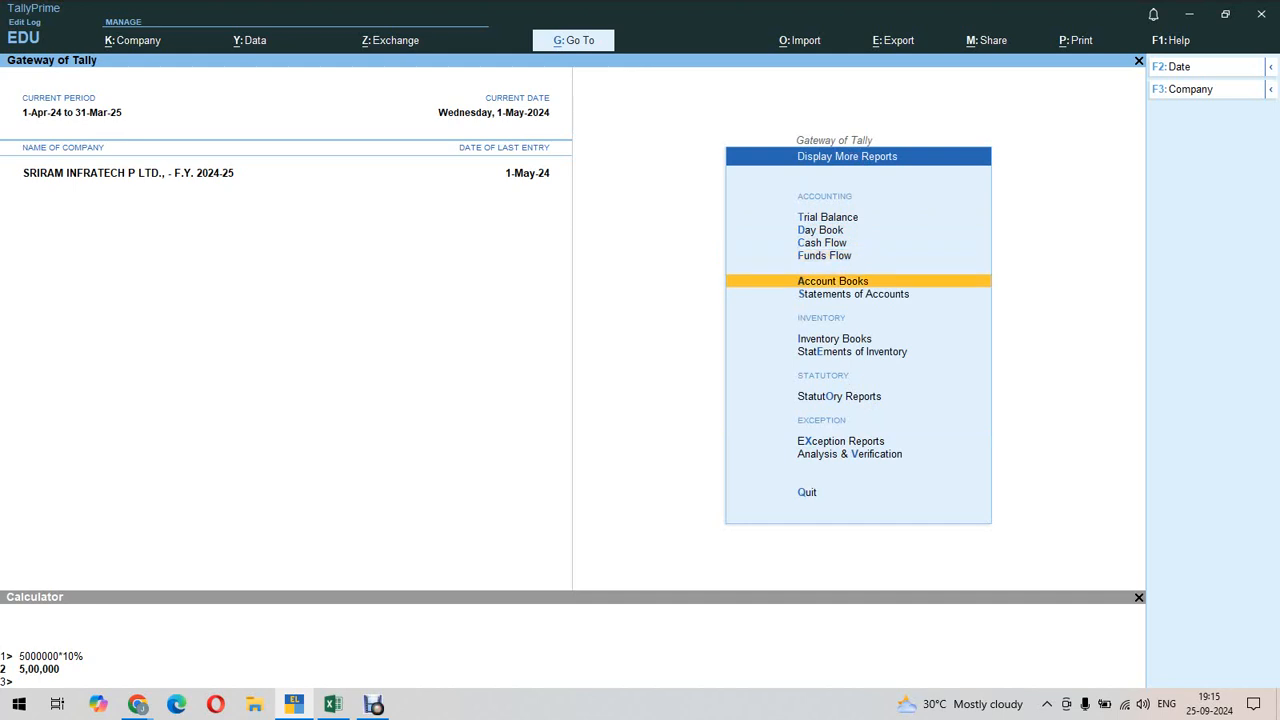
pyautogui.press('Return')
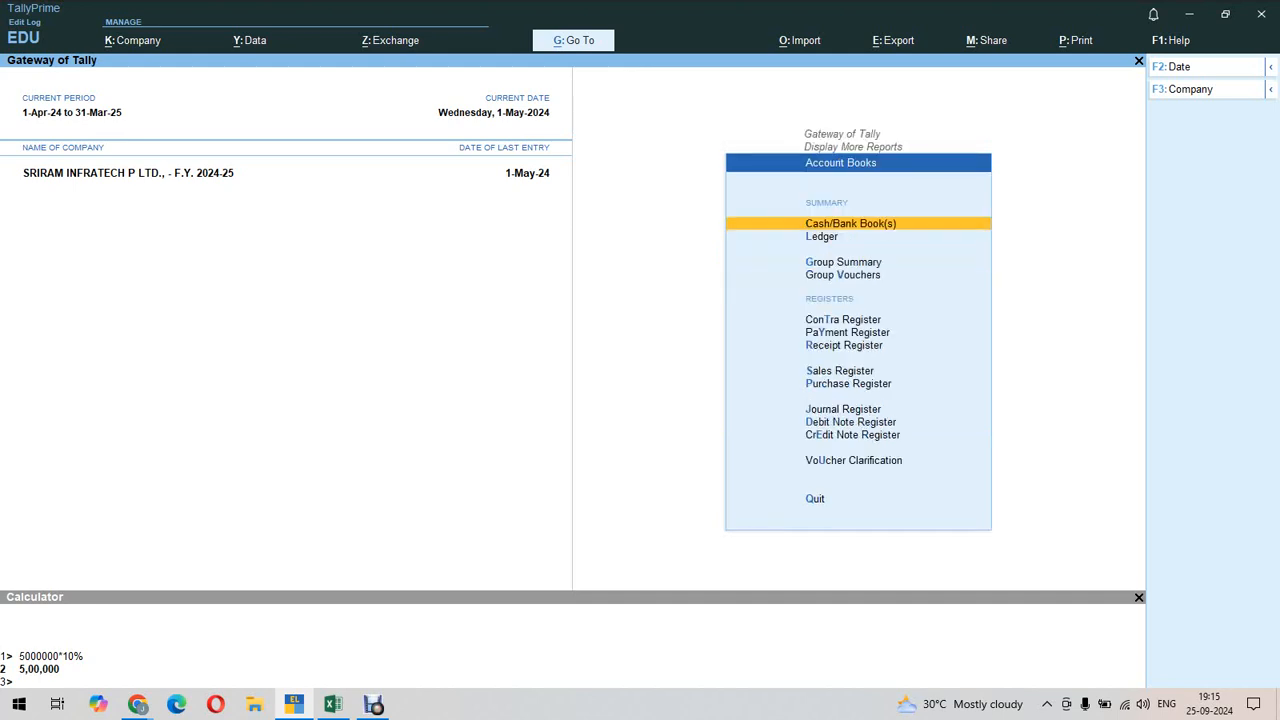
pyautogui.press('Down')
pyautogui.press('Return')
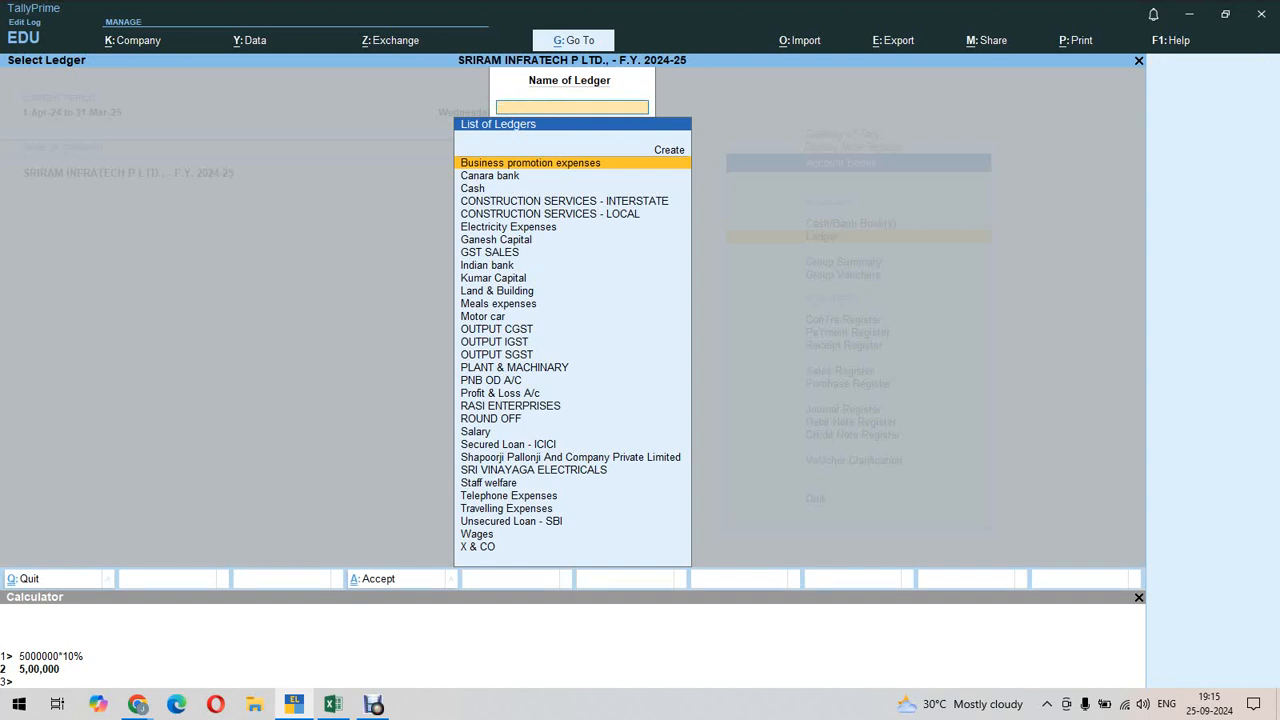
# Open the ledger vouchers report for Shapoorji Pallonji And Company Private Limited.
pyautogui.press('Down')
pyautogui.press('Down')
pyautogui.press('Down')
pyautogui.press('Down')
pyautogui.press('Down')
pyautogui.press('Down')
pyautogui.press('Down')
pyautogui.press('Down')
pyautogui.press('Down')
pyautogui.press('Down')
pyautogui.press('Down')
pyautogui.press('Down')
pyautogui.press('Down')
pyautogui.press('Down')
pyautogui.press('Down')
pyautogui.press('Down')
pyautogui.press('Down')
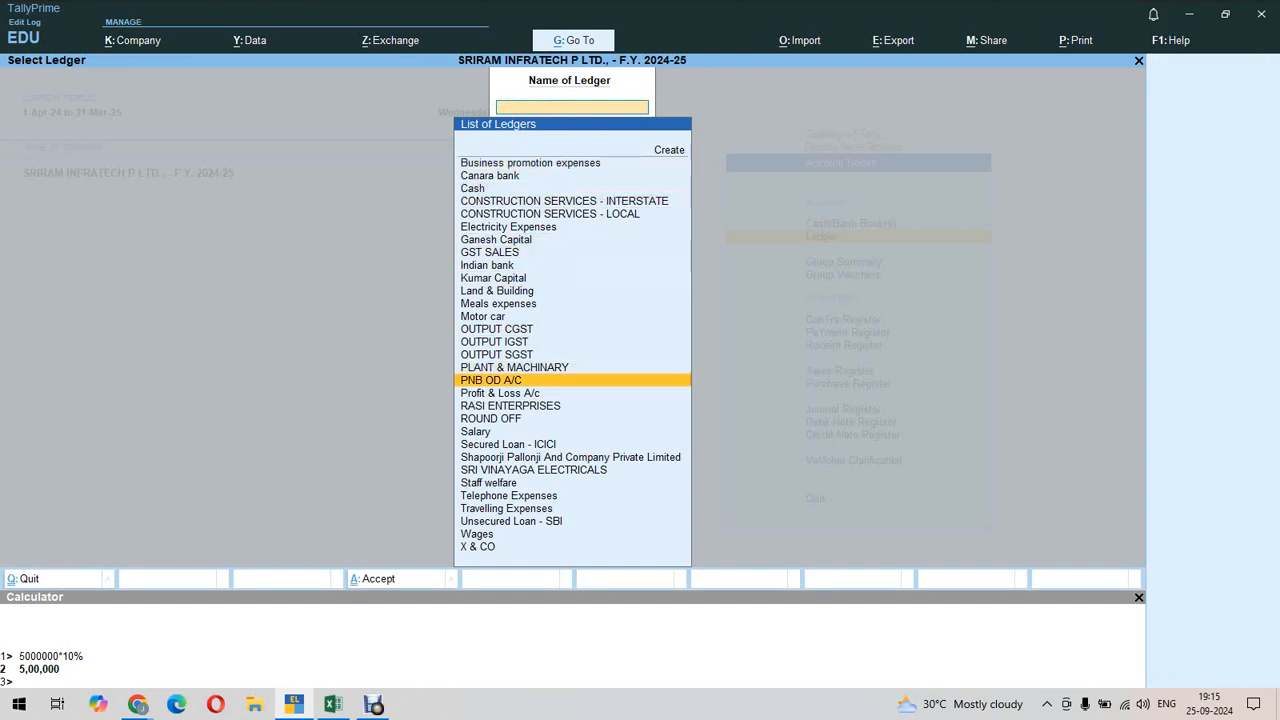
pyautogui.press('Down')
pyautogui.press('Down')
pyautogui.press('Down')
pyautogui.press('Down')
pyautogui.press('Down')
pyautogui.press('Down')
pyautogui.press('Return')
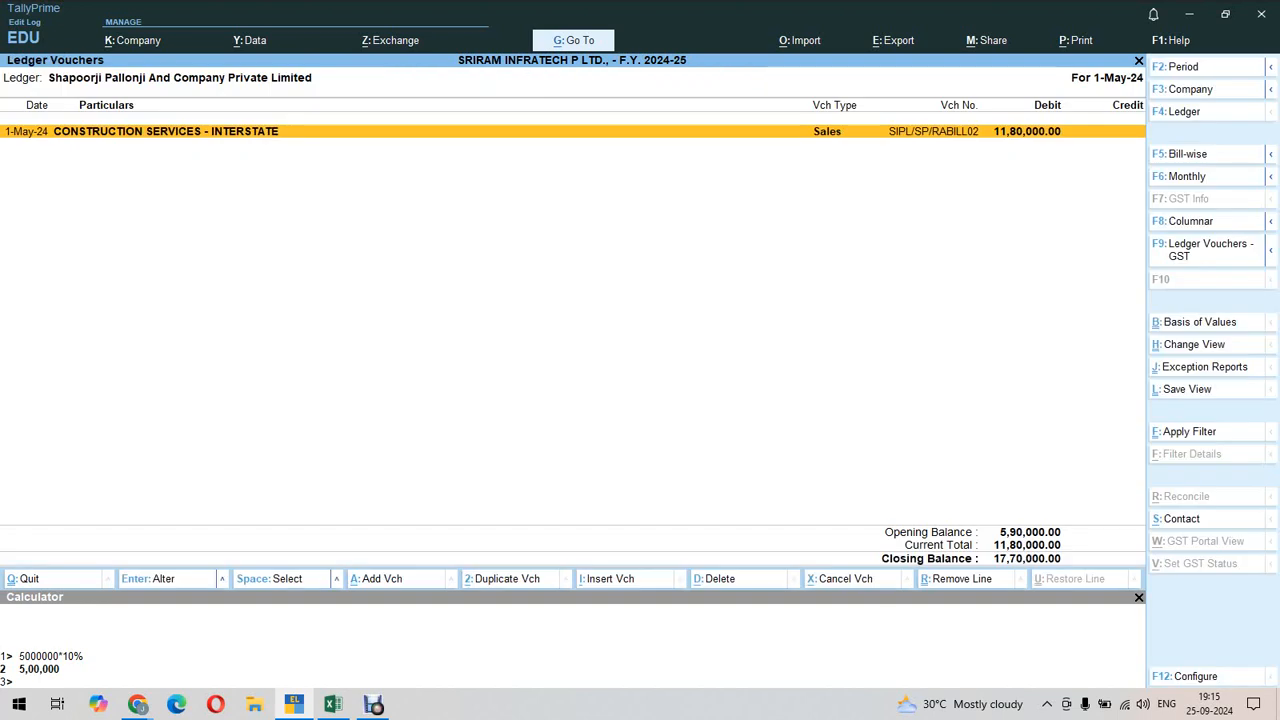
# View the ledger vouchers for 1-4-2024 to 31-3-2025, and return to the Gateway of Tally.
pyautogui.hotkey('alt', 'F2')
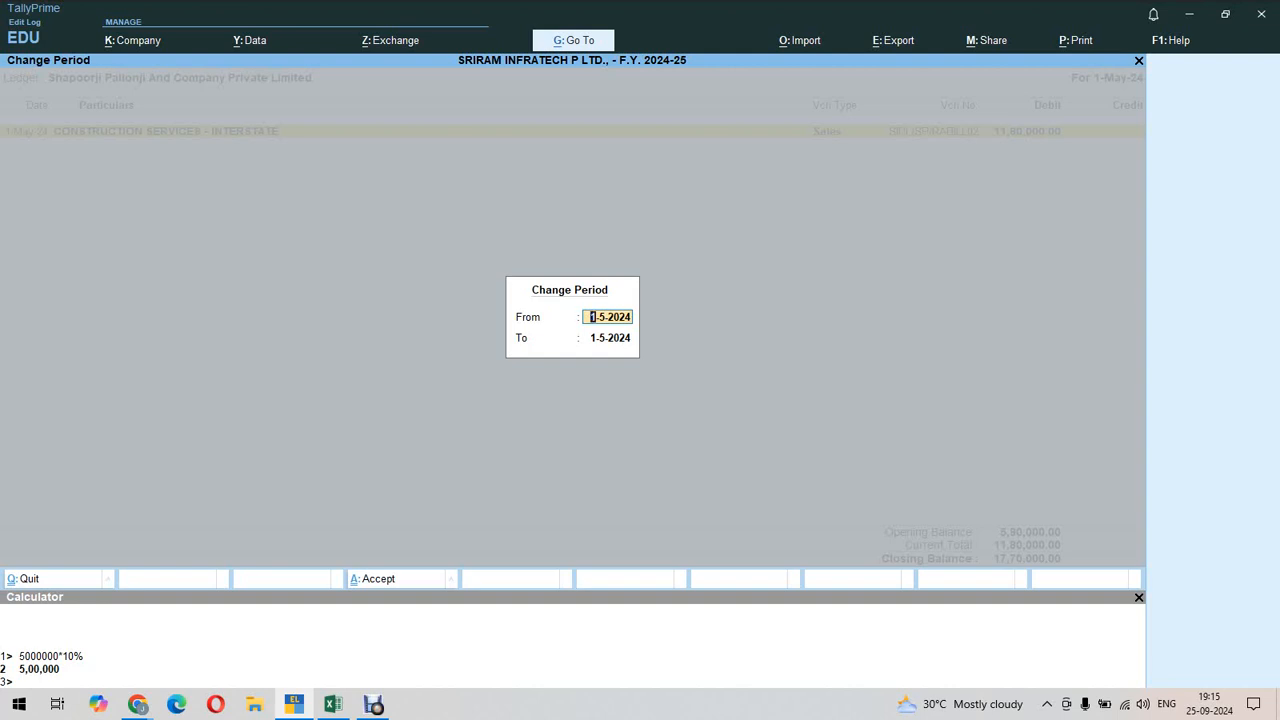
pyautogui.write('1.4')
pyautogui.press('Return')
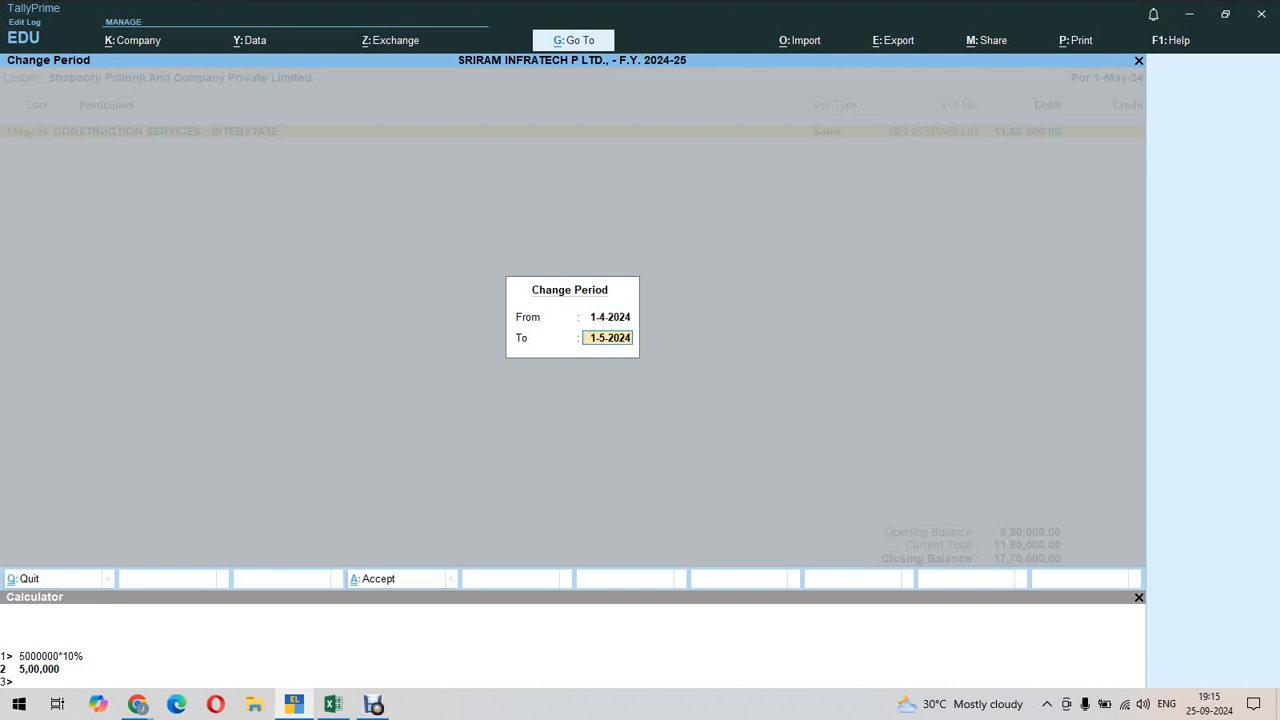
pyautogui.write('31.3.25')
pyautogui.press('Return')
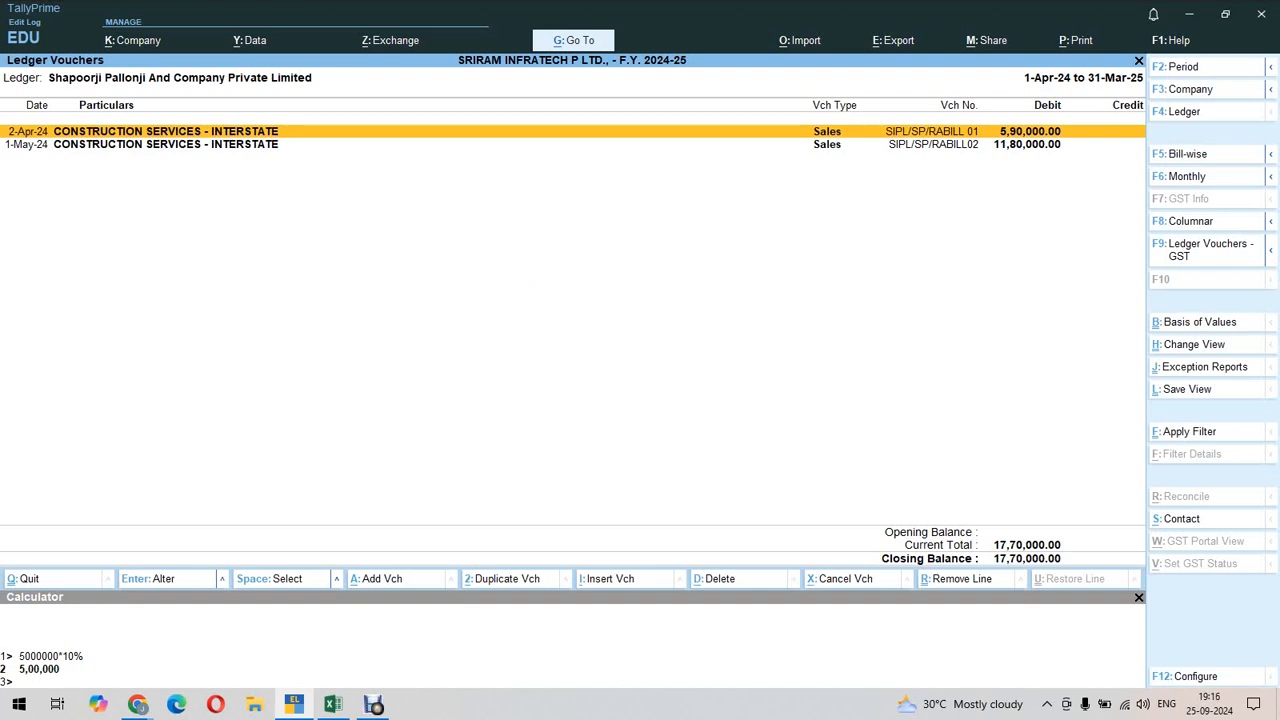
pyautogui.press('Escape')
pyautogui.press('Escape')
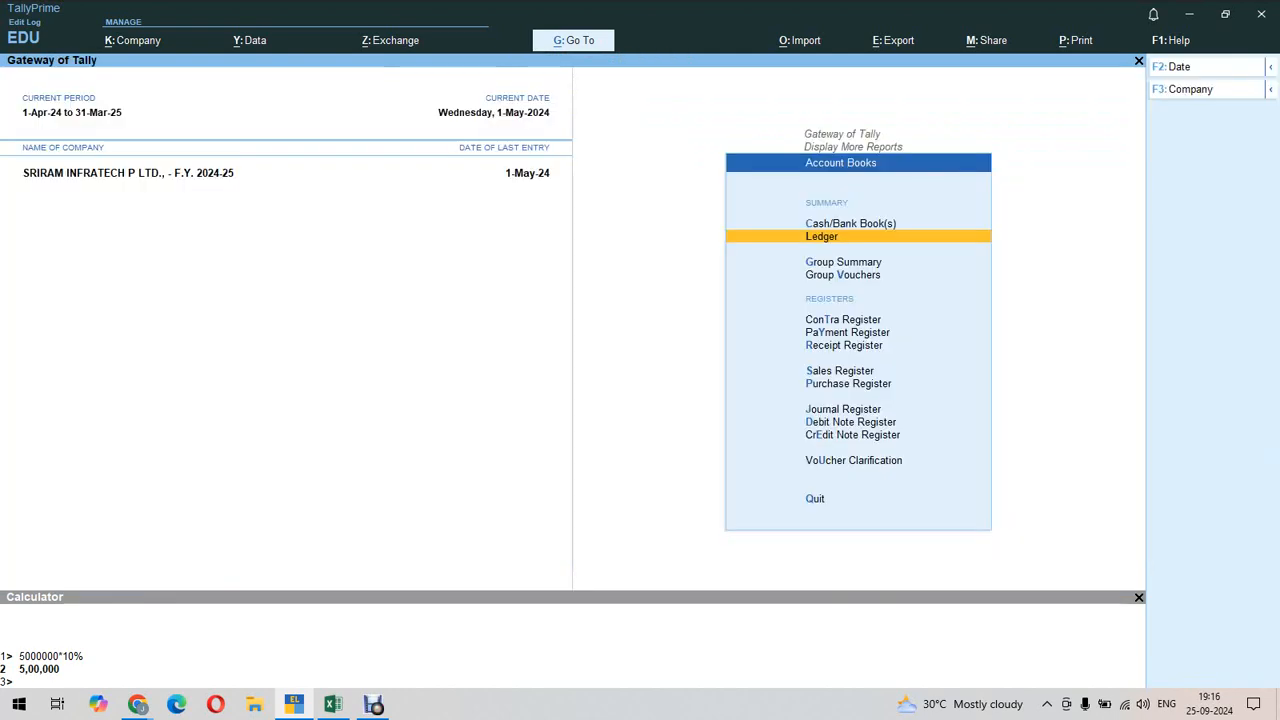
pyautogui.press('Escape')
pyautogui.press('Escape')
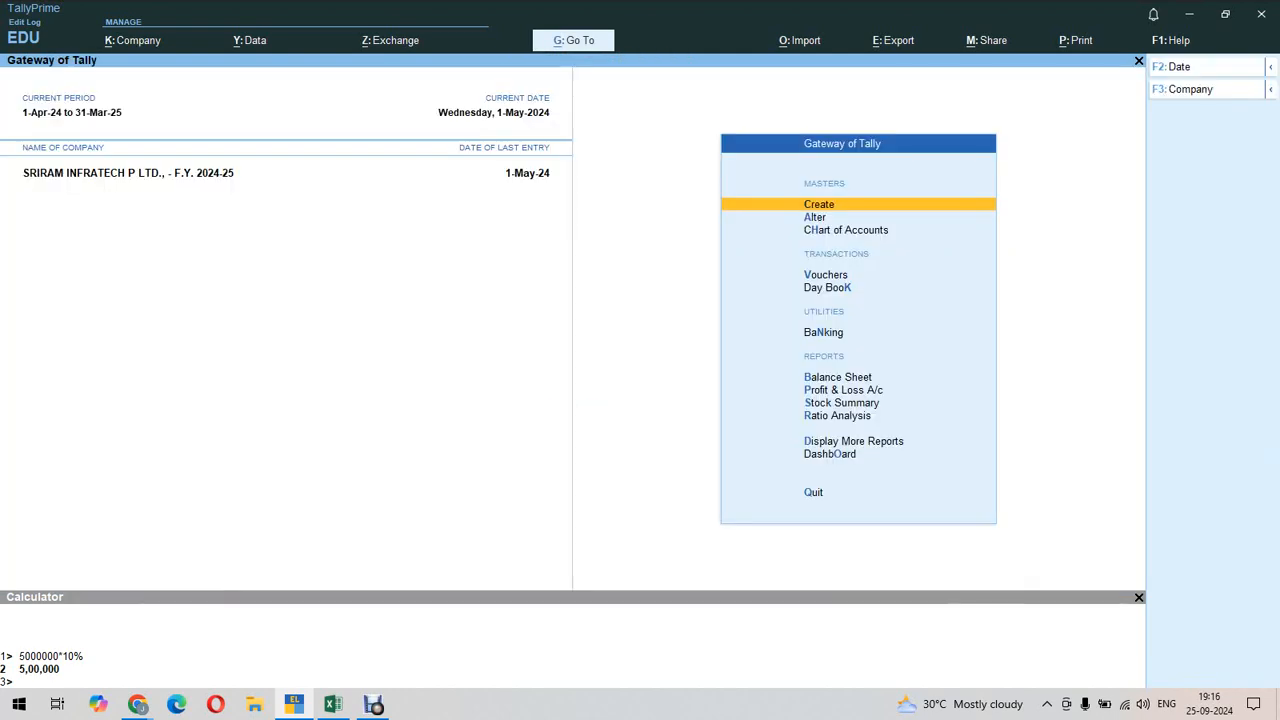
# Reopen the Shapoorji Pallonji And Company Private Limited ledger from the account books.
pyautogui.press('d')
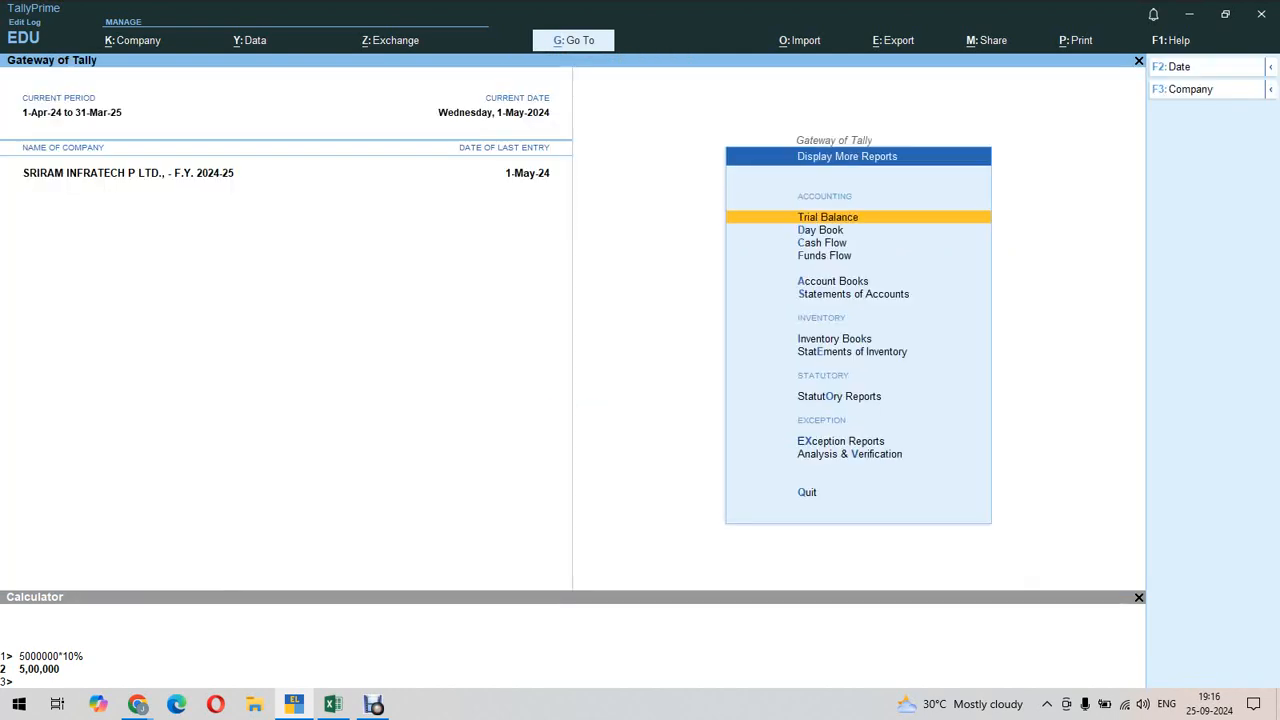
pyautogui.press('a')
pyautogui.press('l')
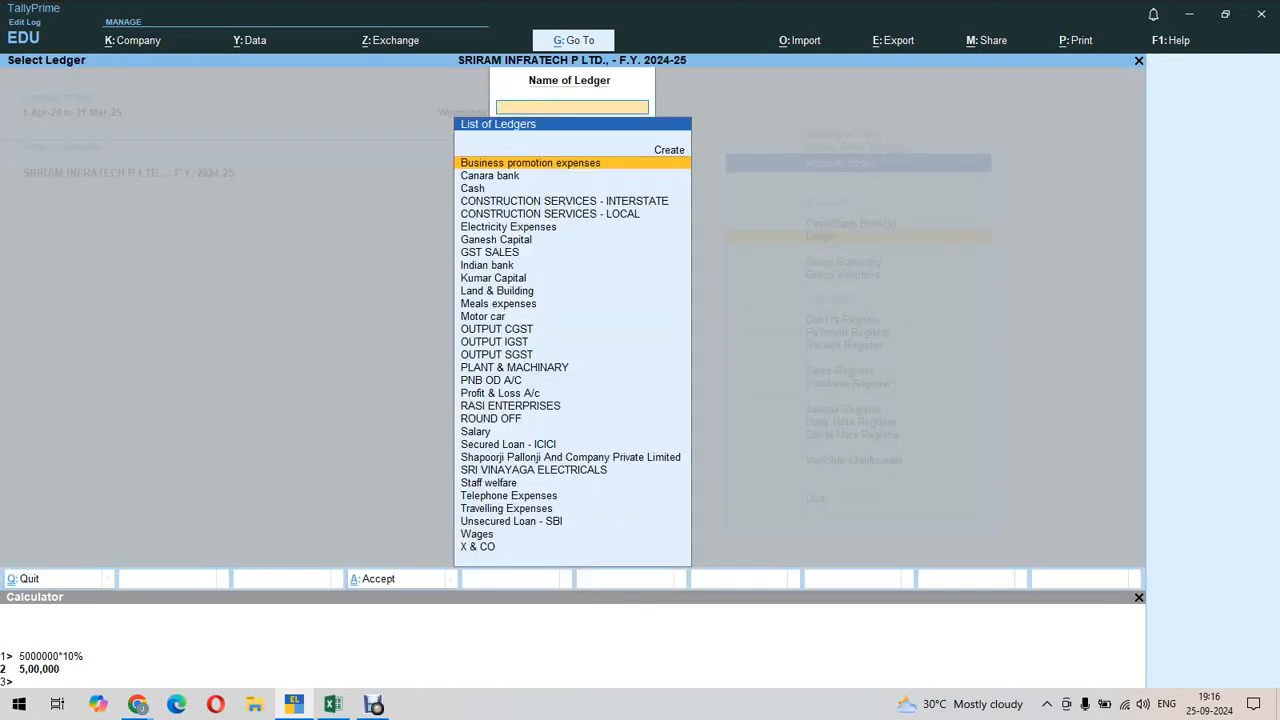
pyautogui.press('Down')
pyautogui.press('Down')
pyautogui.press('Down')
pyautogui.press('Down')
pyautogui.press('Down')
pyautogui.press('Down')
pyautogui.press('Down')
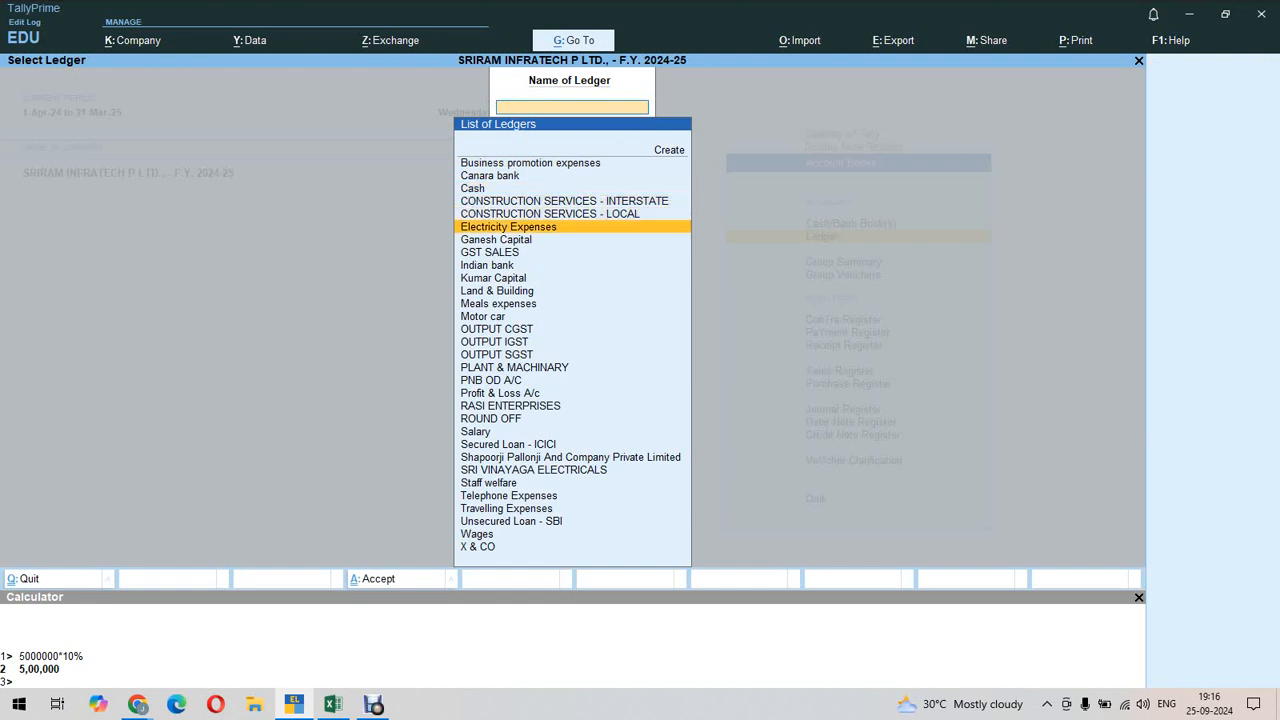
pyautogui.press('Down')
pyautogui.press('Down')
pyautogui.press('Down')
pyautogui.press('Down')
pyautogui.press('Down')
pyautogui.press('Down')
pyautogui.press('Down')
pyautogui.press('Down')
pyautogui.press('Down')
pyautogui.press('Down')
pyautogui.press('Down')
pyautogui.press('Down')
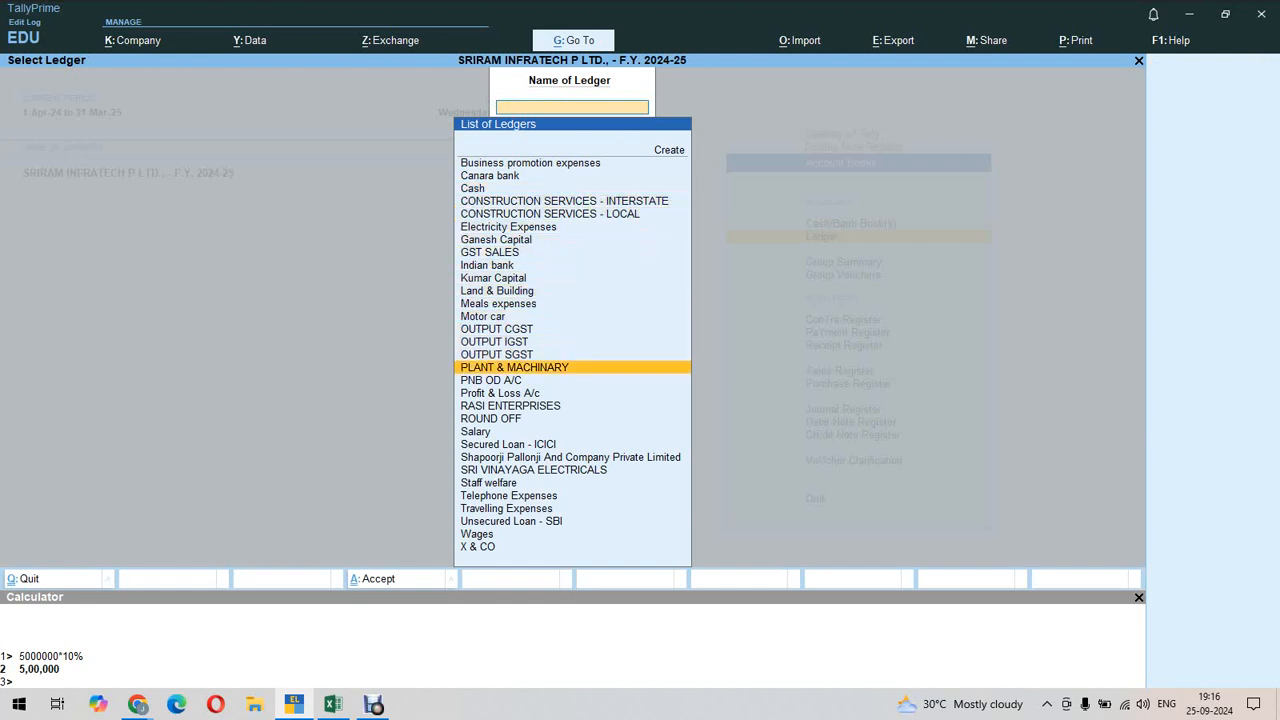
pyautogui.press('Down')
pyautogui.press('Down')
pyautogui.press('Down')
pyautogui.press('Down')
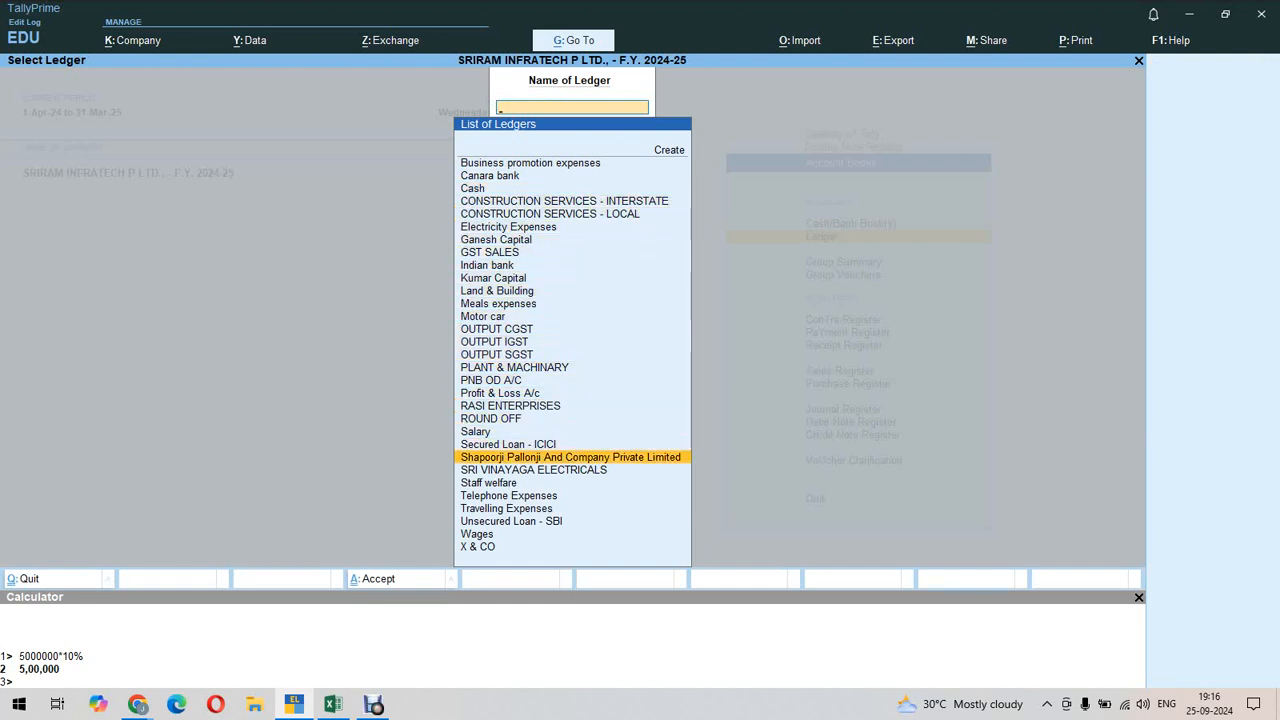
pyautogui.press('Return')
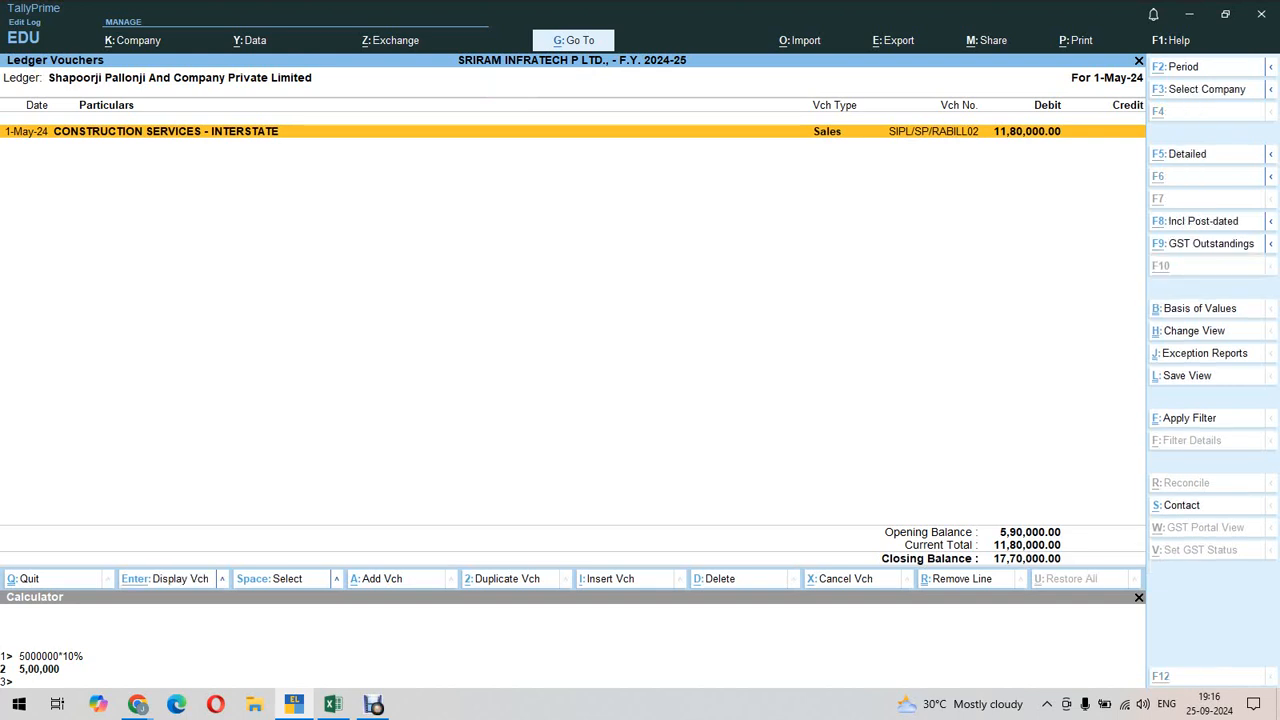
# Set the ledger report's period from 1-4-2024 to 31-3-2025.
pyautogui.hotkey('alt', 'F2')
pyautogui.write('1')
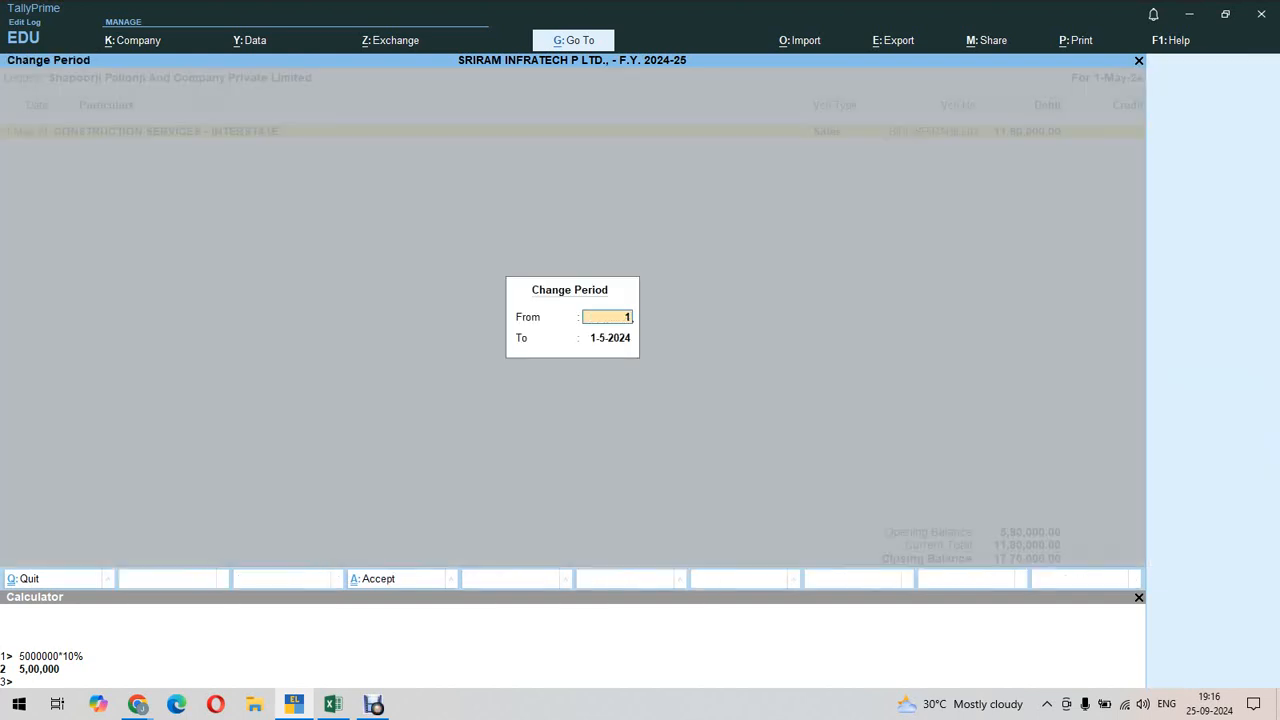
pyautogui.write('.4.24')
pyautogui.press('Return')
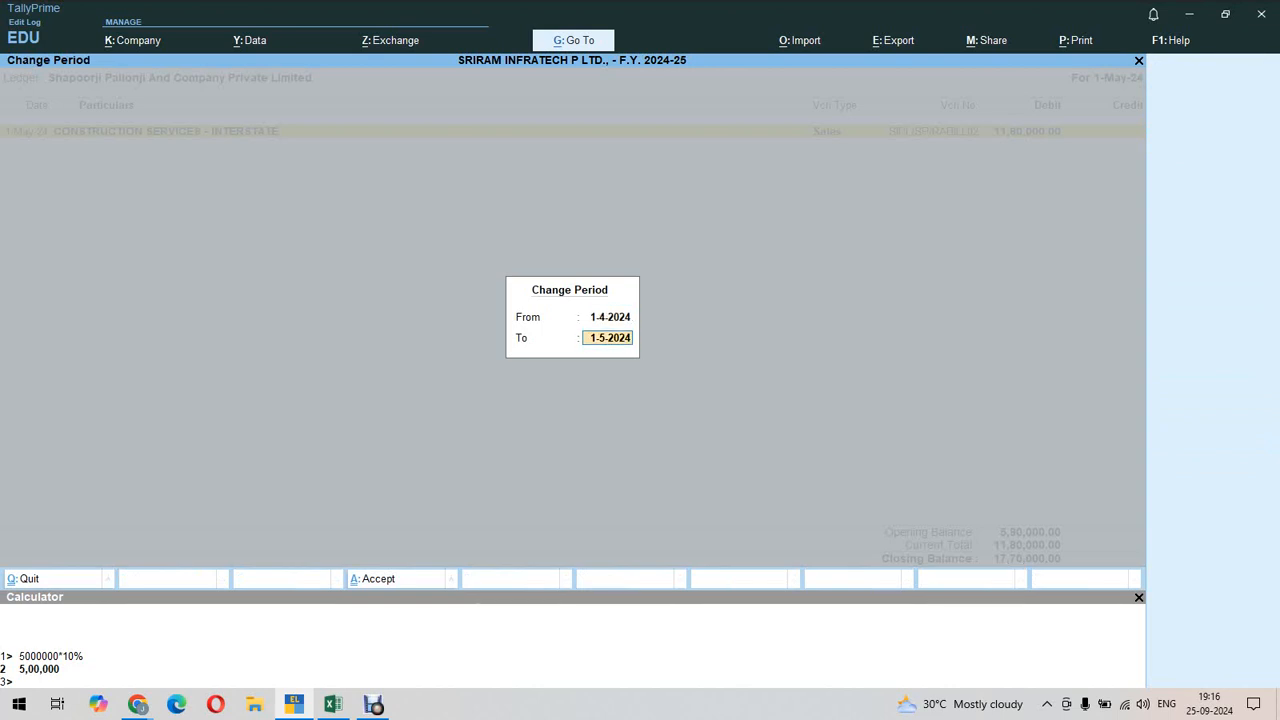
pyautogui.write('31.3.25')
pyautogui.press('Return')
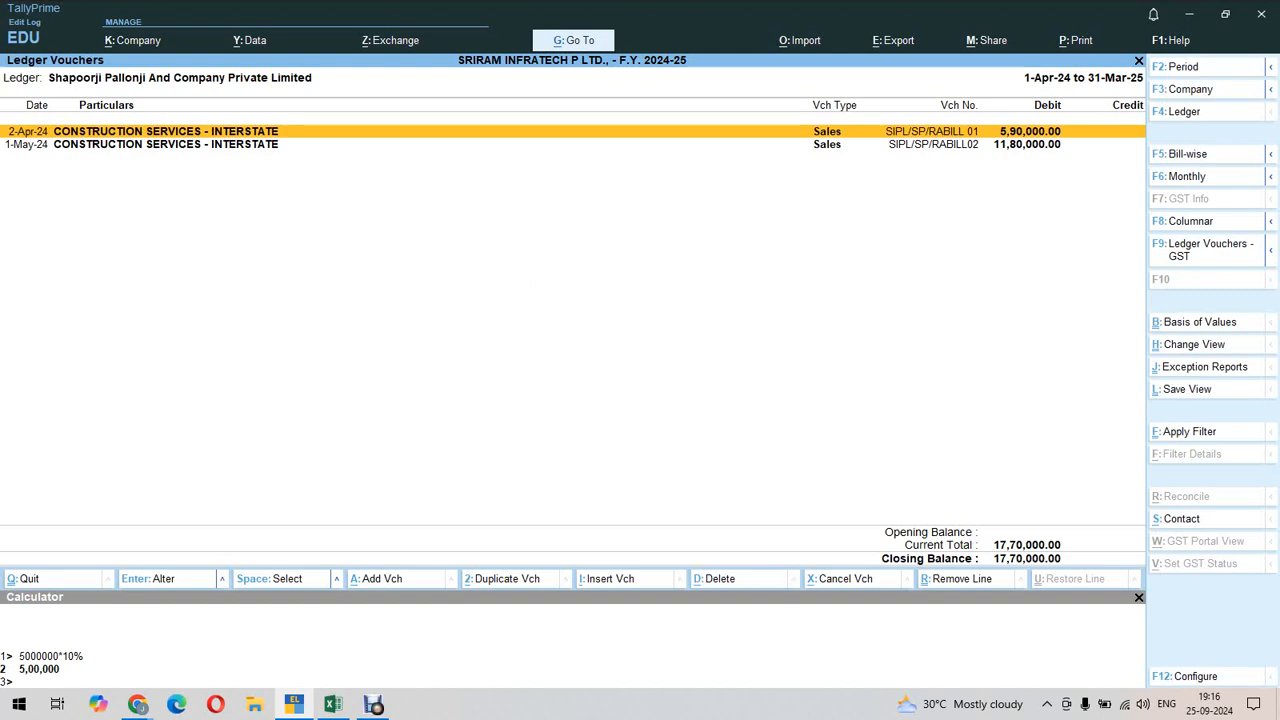
# Launch a second TallyPrime Edit Log session from the desktop and continue in Educational Mode.
pyautogui.press('super+d')
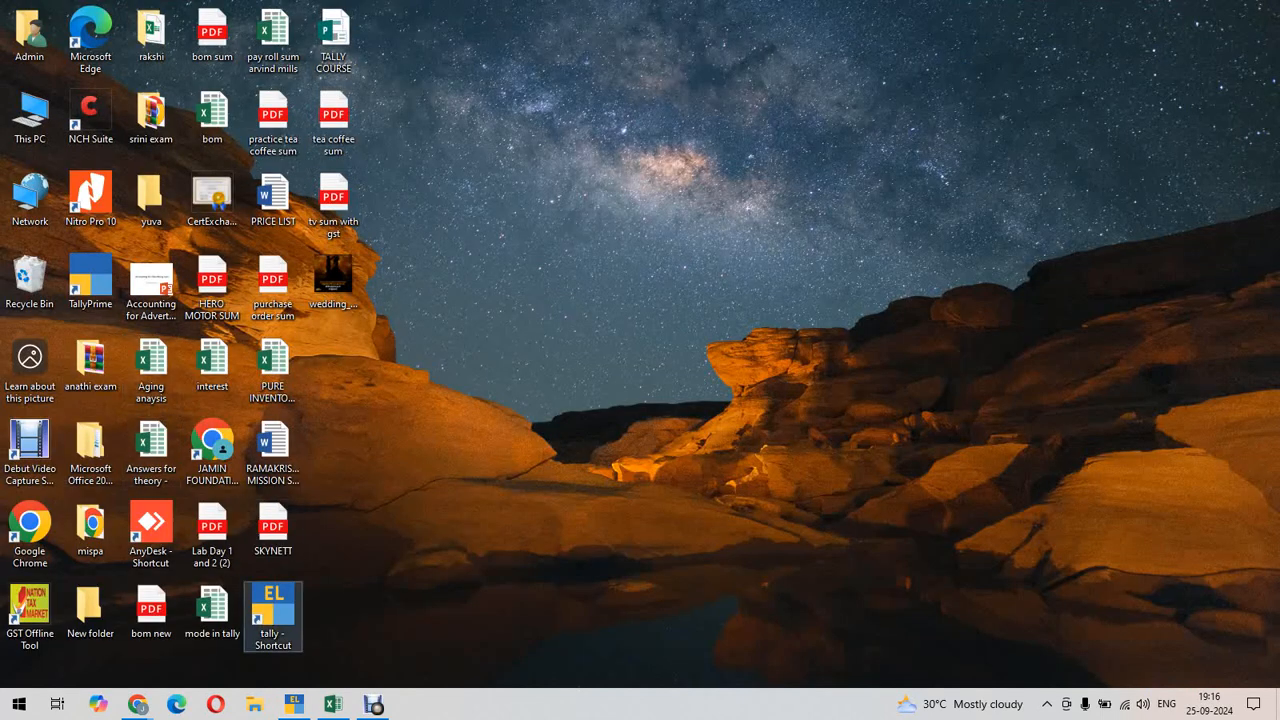
pyautogui.click(273, 616)
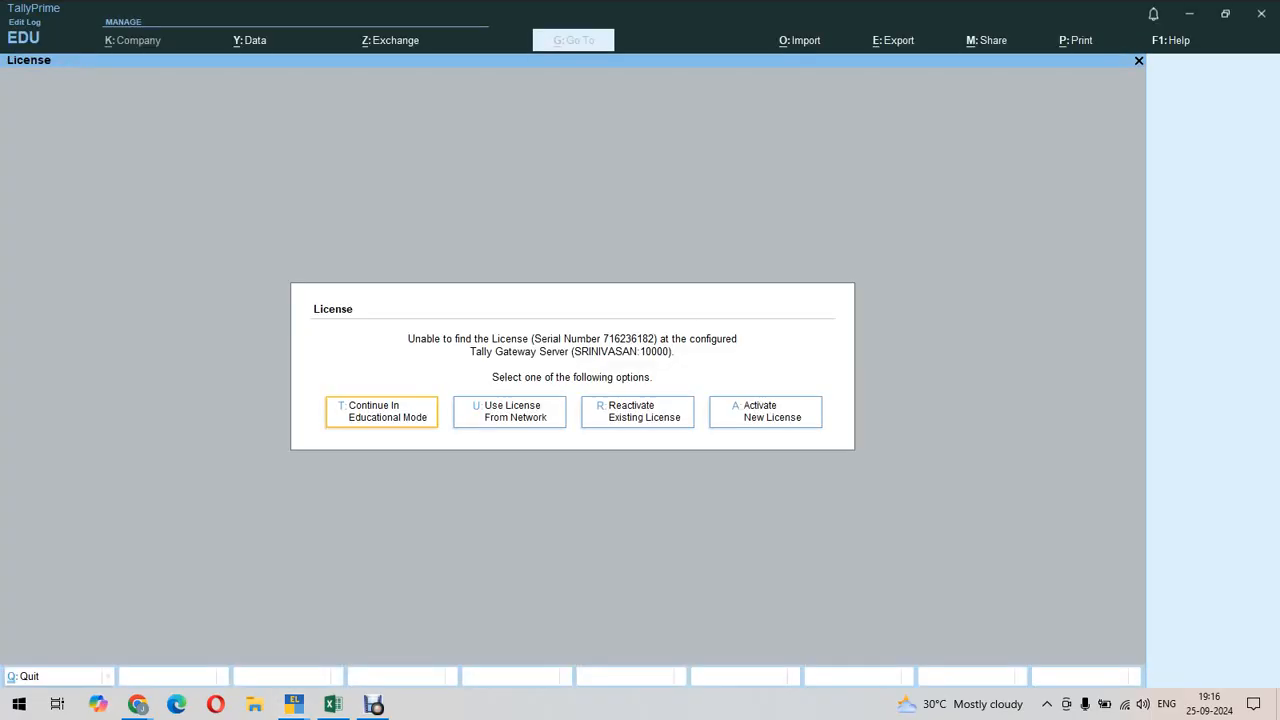
pyautogui.press('Return')
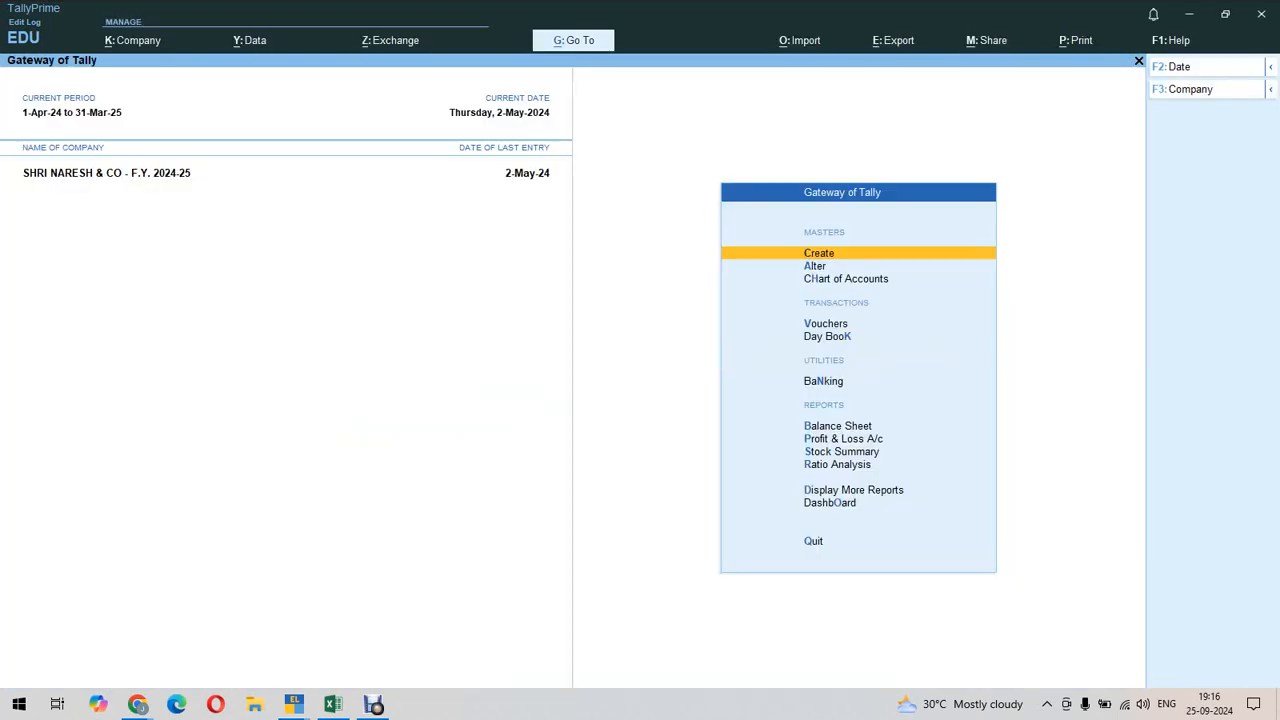
# Shut the loaded company and open SRIRAM INFRATECH P LTD., - F.Y. 2024-25 instead.
pyautogui.hotkey('alt', 'k')
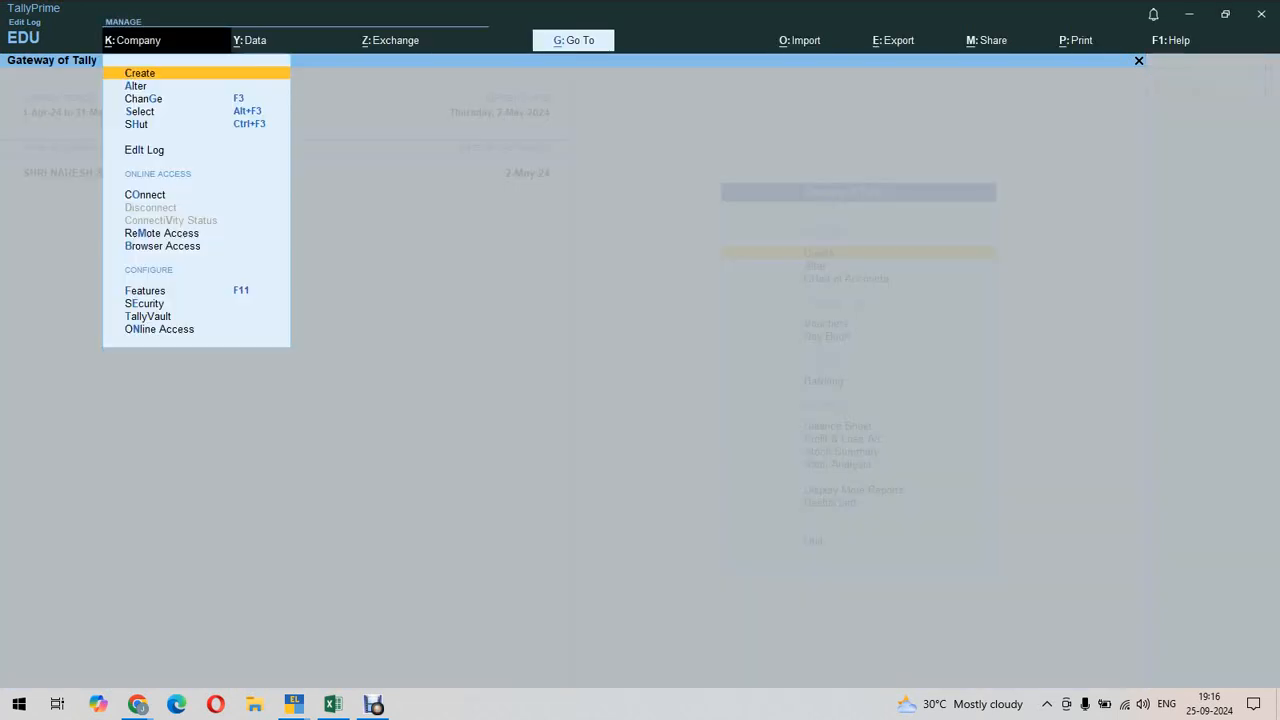
pyautogui.hotkey('ctrl', 'F3')
pyautogui.press('Return')
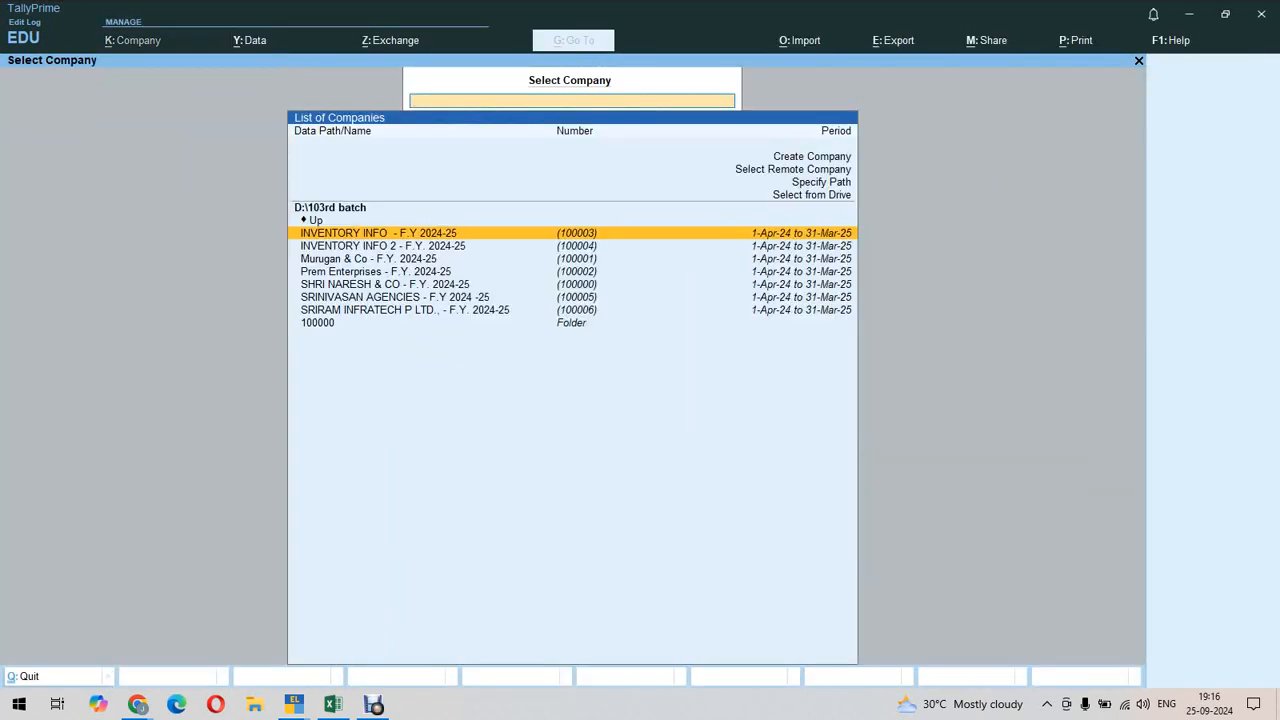
pyautogui.press('Down')
pyautogui.press('Down')
pyautogui.press('Down')
pyautogui.press('Down')
pyautogui.press('Down')
pyautogui.press('Down')
pyautogui.press('Return')
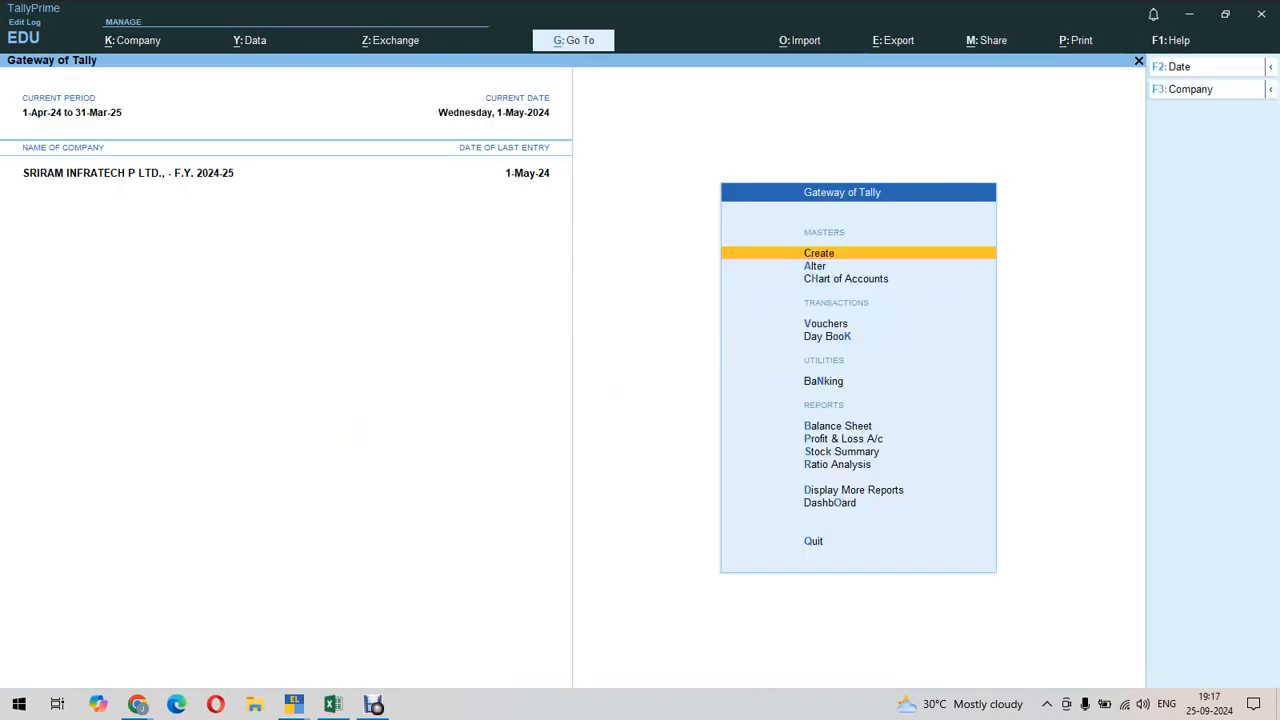
# Start a new receipt voucher for the company.
pyautogui.press('v')
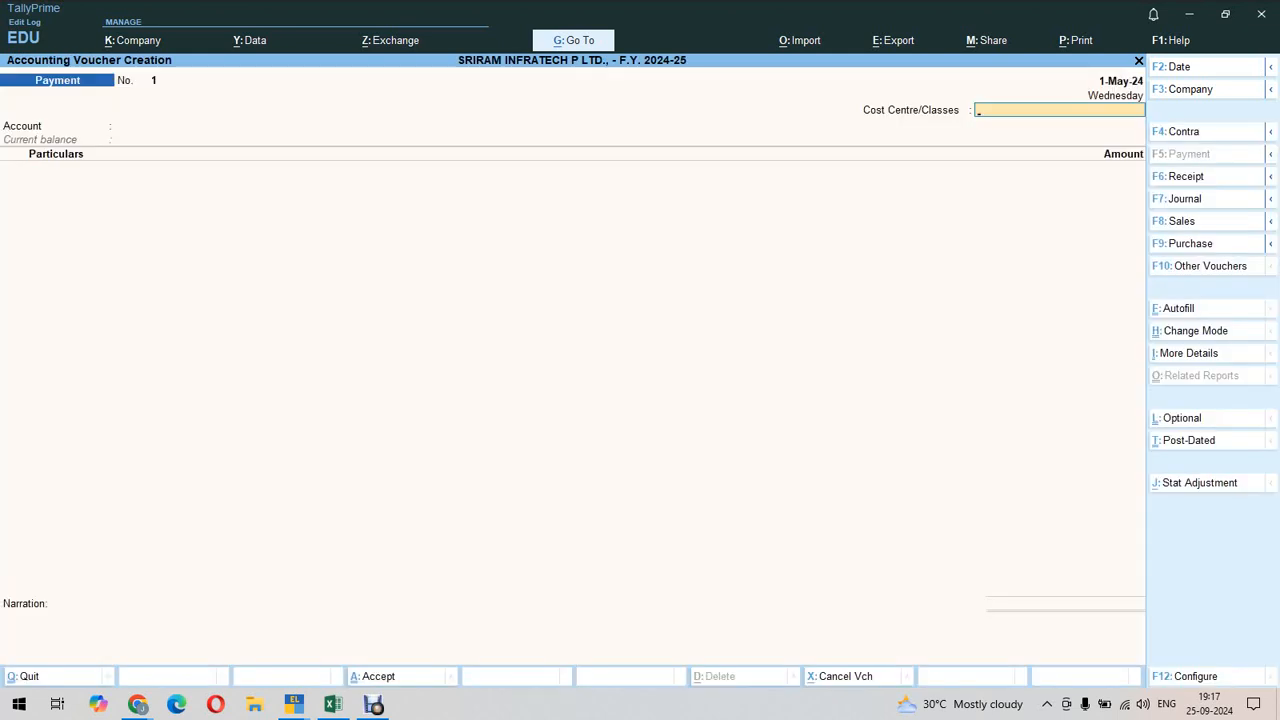
pyautogui.press('F6')
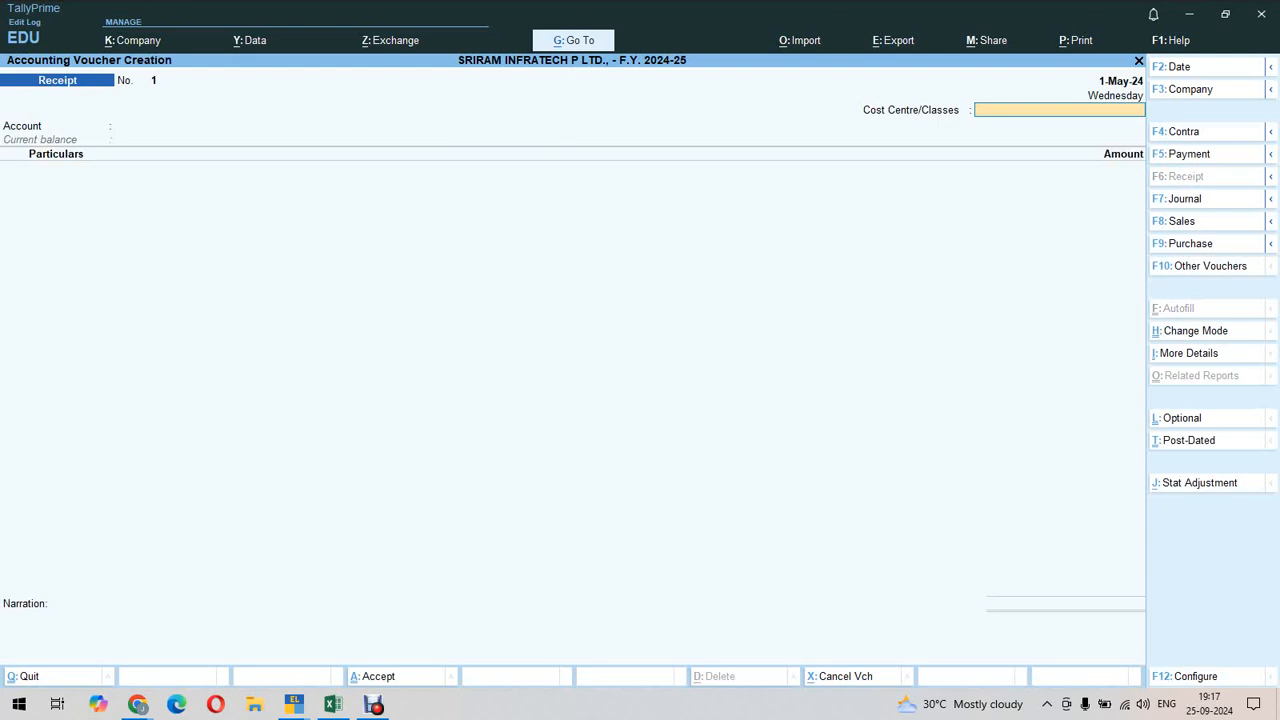
# Switch to the COST CENTRE SUM workbook in Excel and examine the Sum sheet's billing deductions and debtor payment terms.
pyautogui.hotkey('alt', 'Tab')
pyautogui.hotkey('alt', 'Tab')
pyautogui.hotkey('alt', 'Tab')
pyautogui.hotkey('alt', 'Tab')
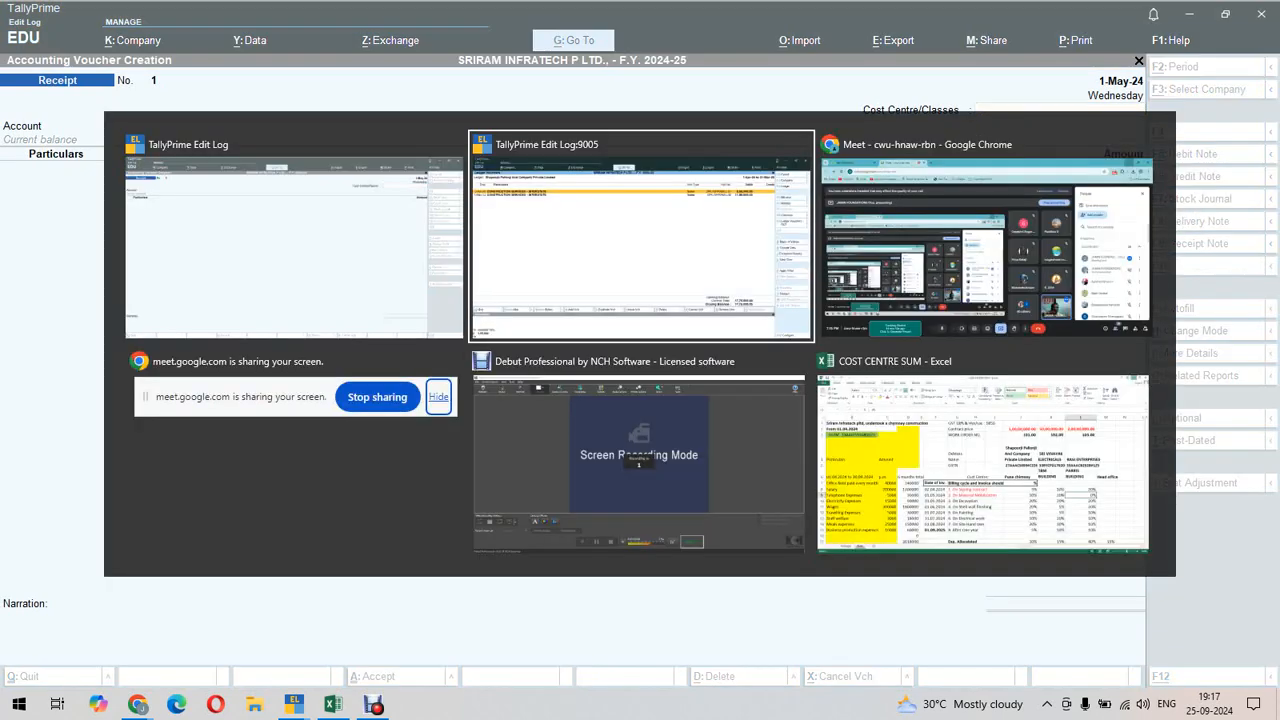
pyautogui.hotkey('alt', 'Tab')
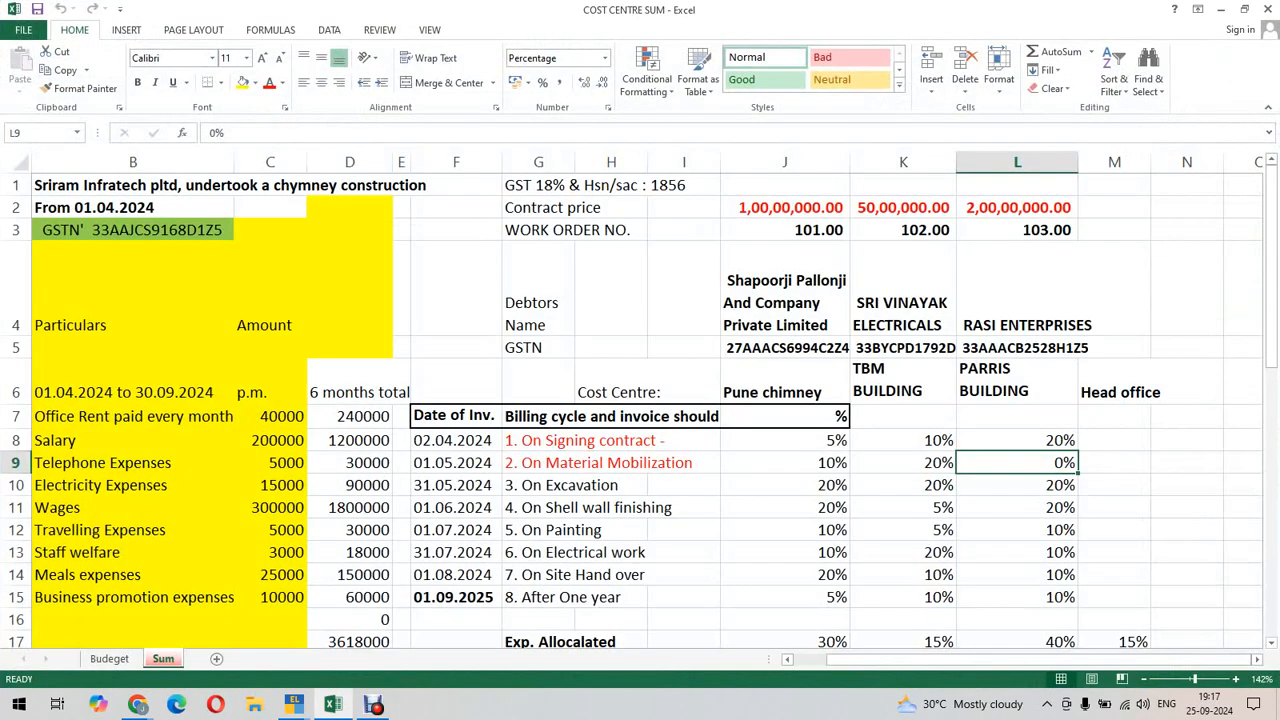
pyautogui.press('Down')
pyautogui.press('Down')
pyautogui.press('Down')
pyautogui.press('Down')
pyautogui.press('Down')
pyautogui.press('Down')
pyautogui.press('Down')
pyautogui.press('Down')
pyautogui.press('Down')
pyautogui.press('Down')
pyautogui.press('Down')
pyautogui.press('Down')
pyautogui.press('Down')
pyautogui.press('Down')
pyautogui.press('Down')
pyautogui.press('Down')
pyautogui.press('Down')
pyautogui.press('Down')
pyautogui.press('Down')
pyautogui.press('Down')
pyautogui.press('Down')
pyautogui.press('Down')
pyautogui.press('Down')
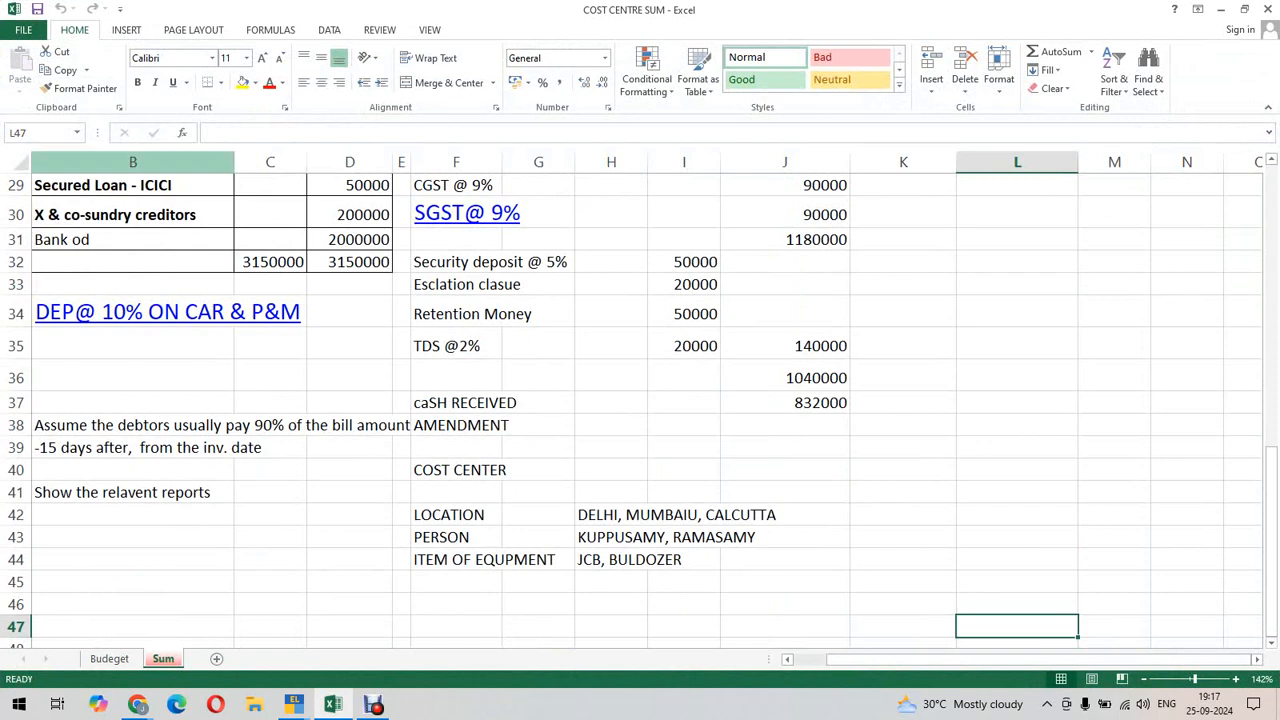
# Check the 90% debtor payment note on the Sum sheet against the Shapoorji Pallonji sales bills, returning to TallyPrime's receipt voucher.
pyautogui.click(228, 425)
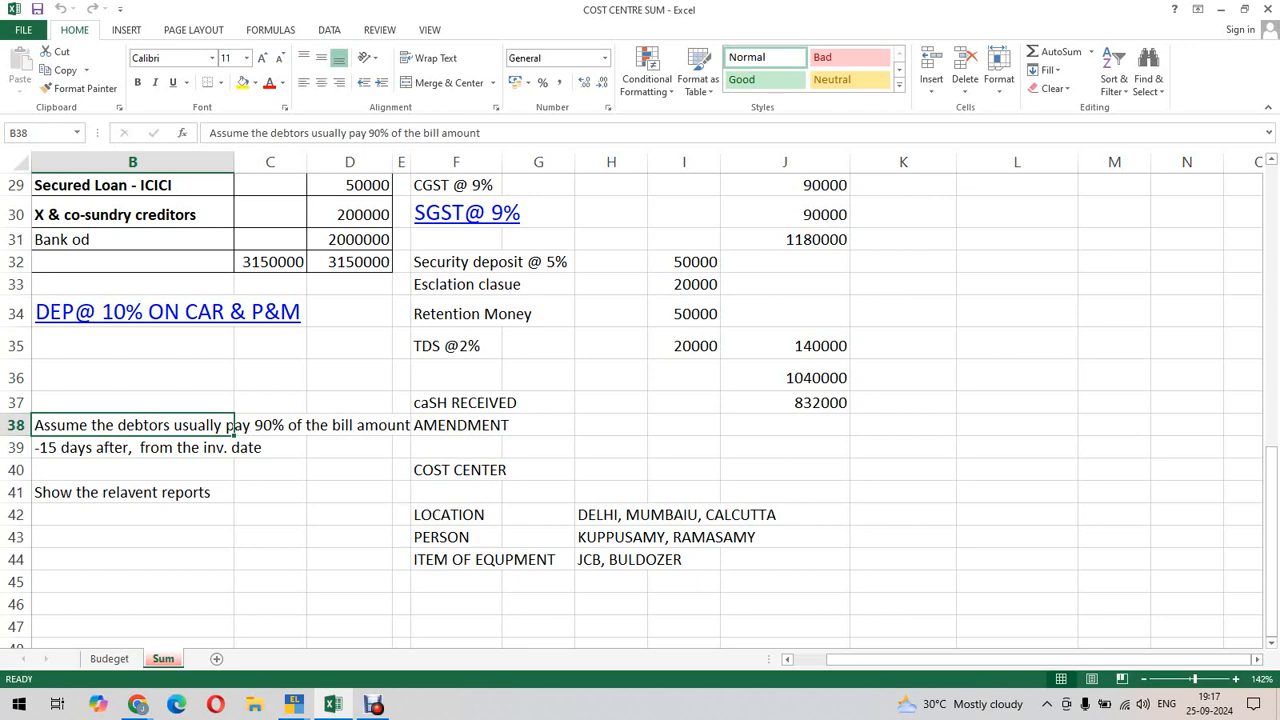
pyautogui.hotkey('alt', 'Tab')
pyautogui.hotkey('alt', 'Tab')
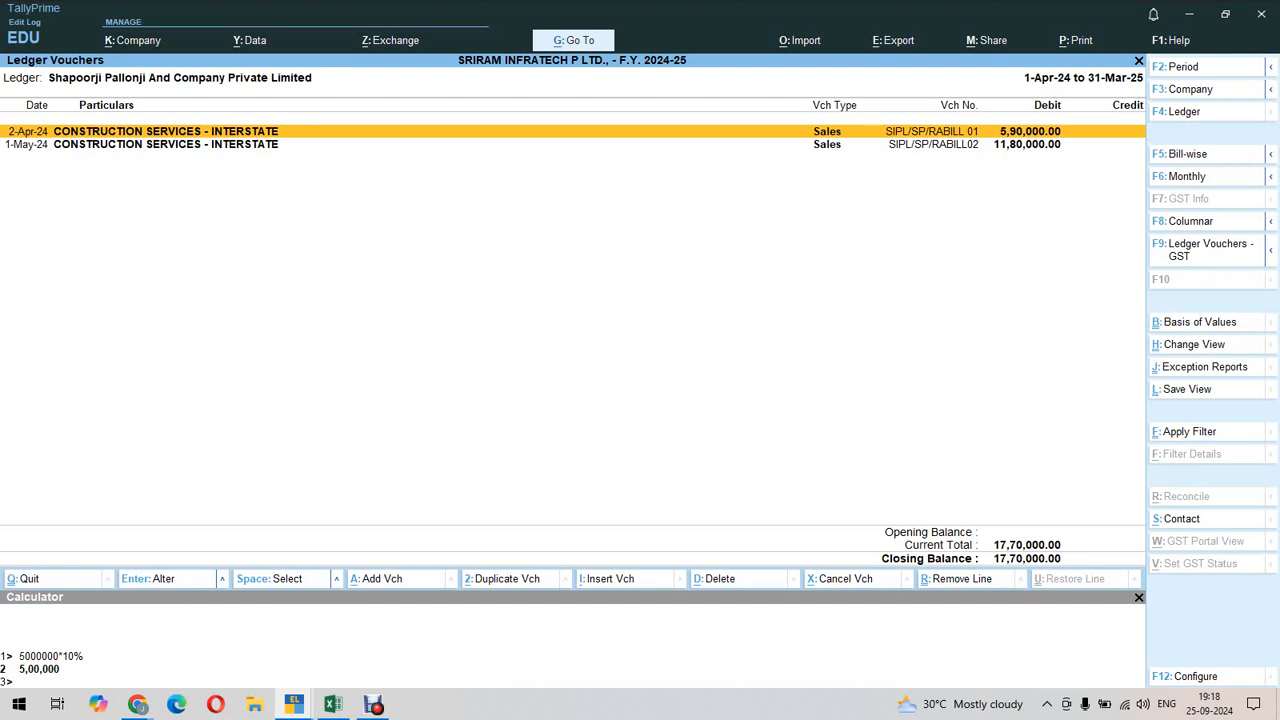
pyautogui.hotkey('alt', 'Tab')
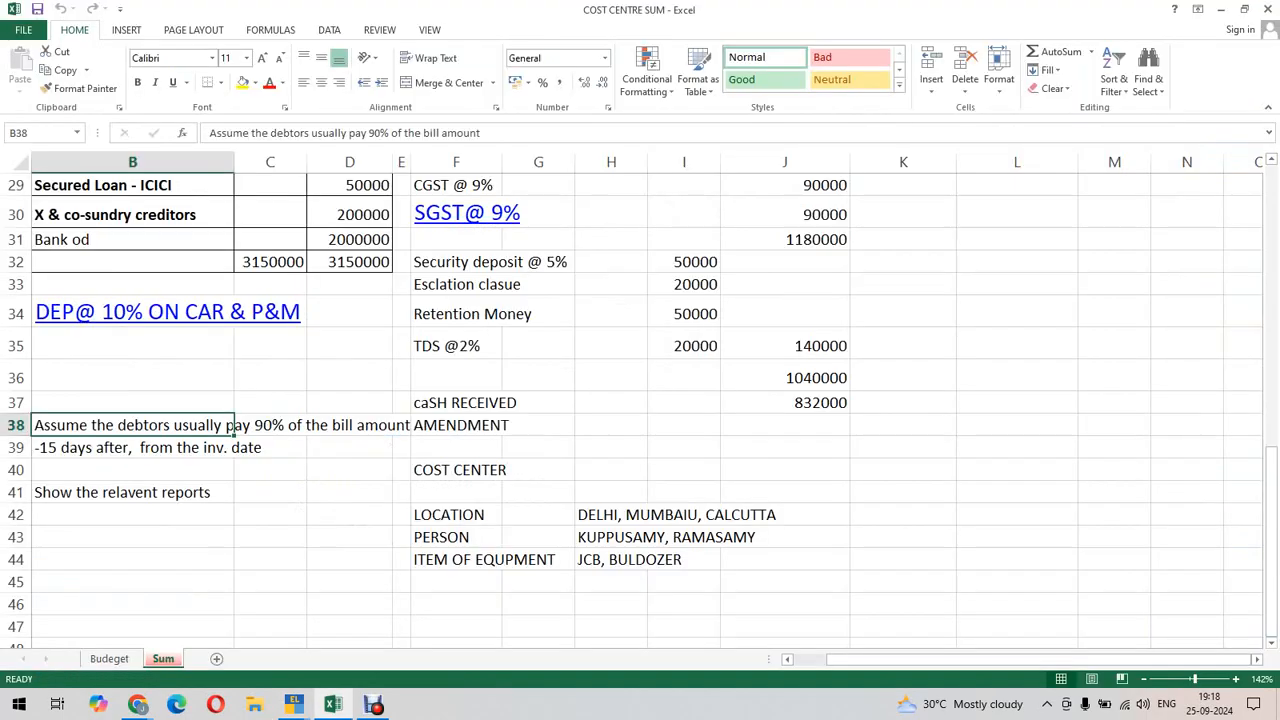
pyautogui.hotkey('alt', 'Tab')
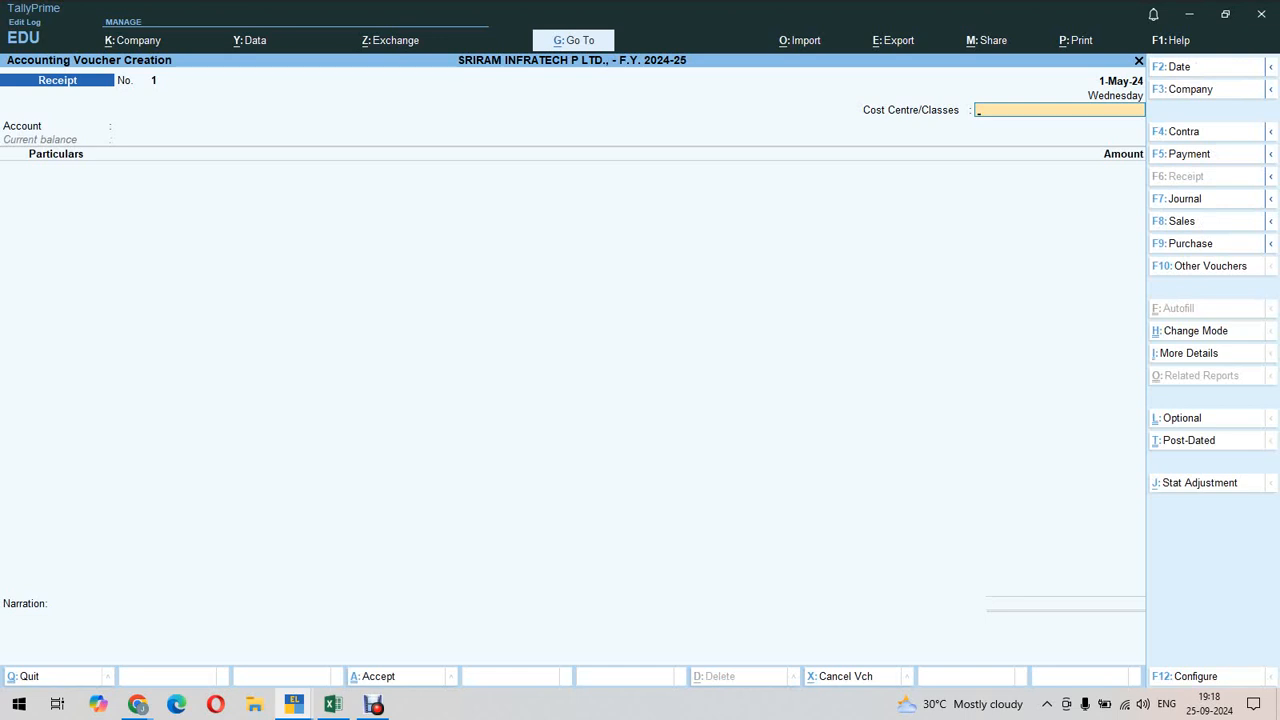
# Date the receipt voucher 1-May-24 and set its cost centre class to Not Applicable.
pyautogui.press('F2')
pyautogui.write('1.')
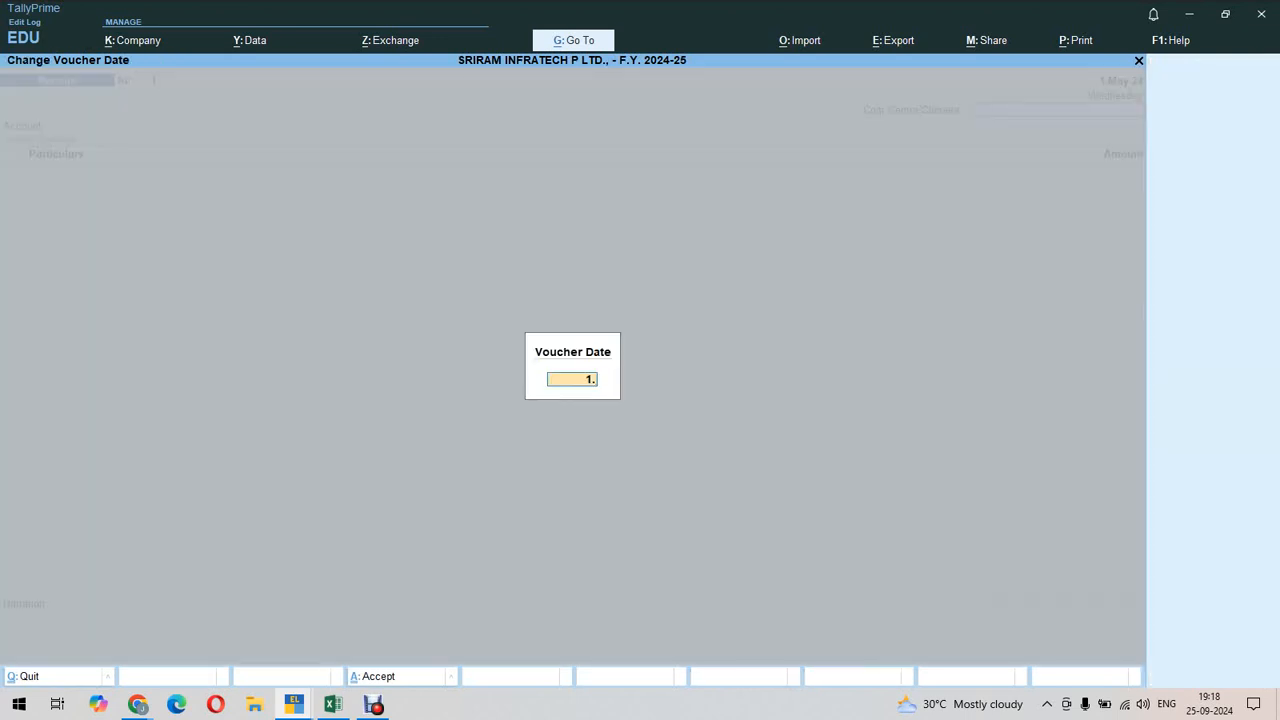
pyautogui.write('5.24')
pyautogui.press('Return')
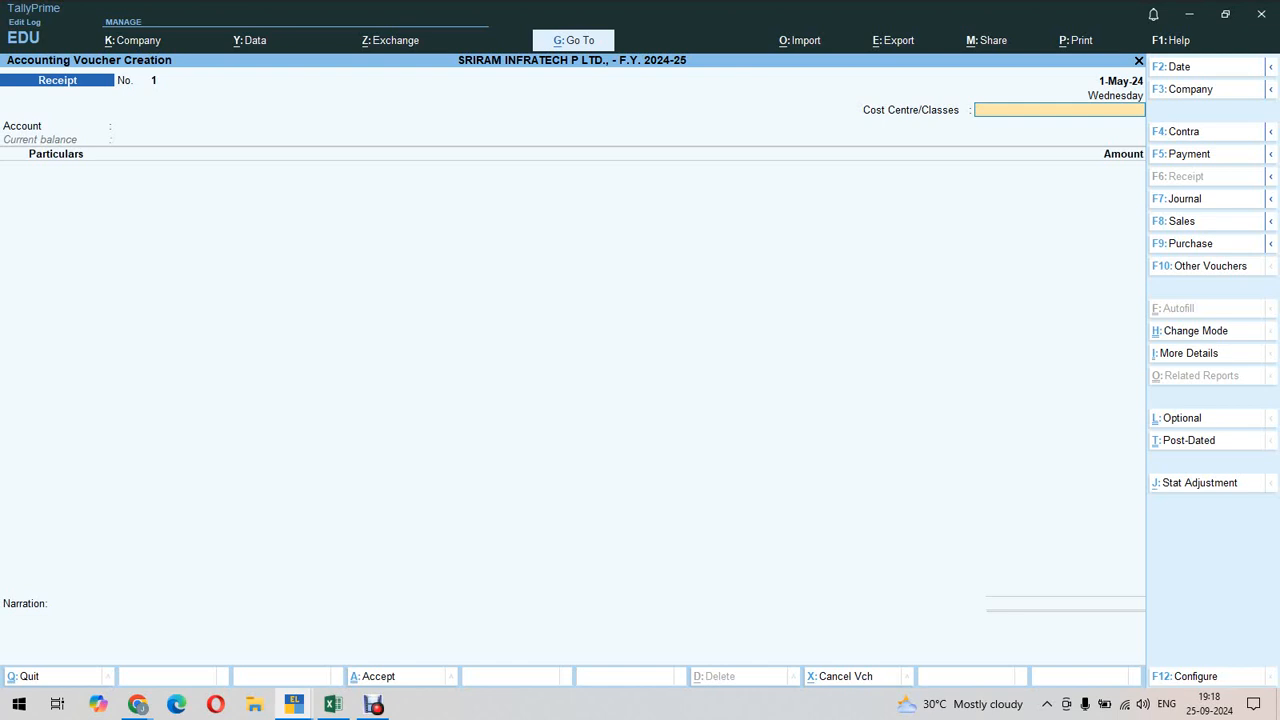
pyautogui.write('not')
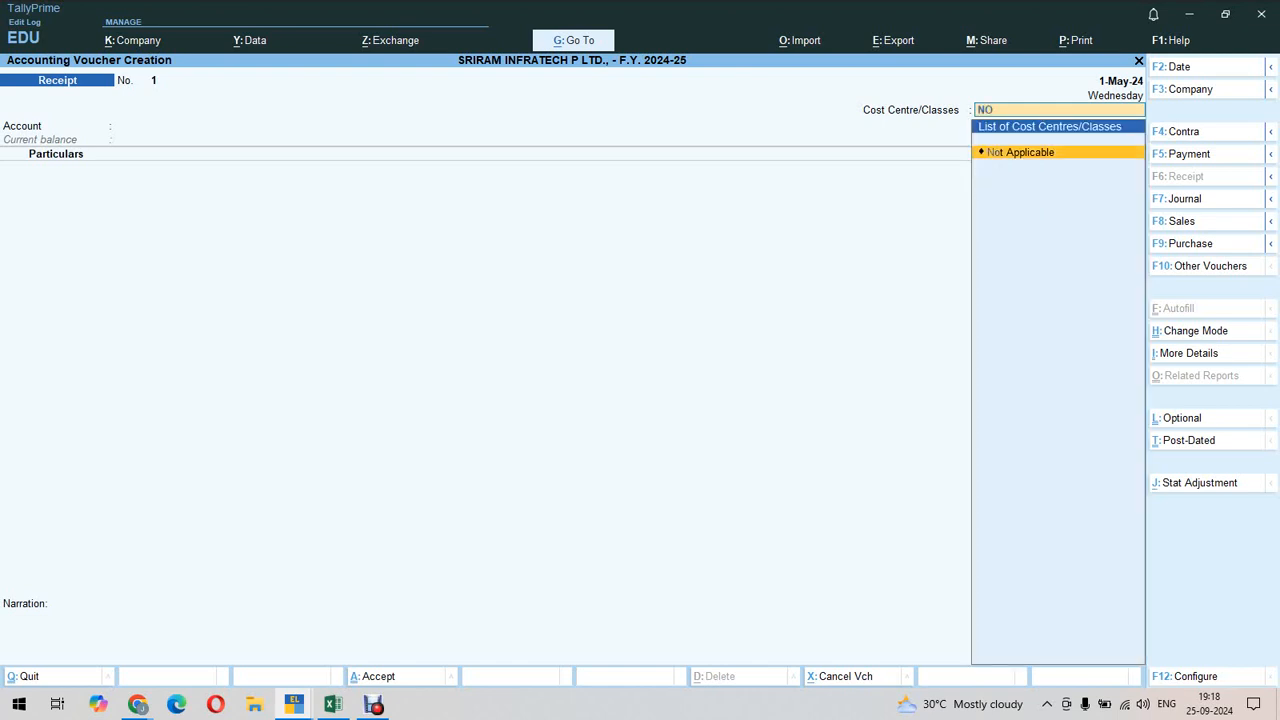
pyautogui.press('Return')
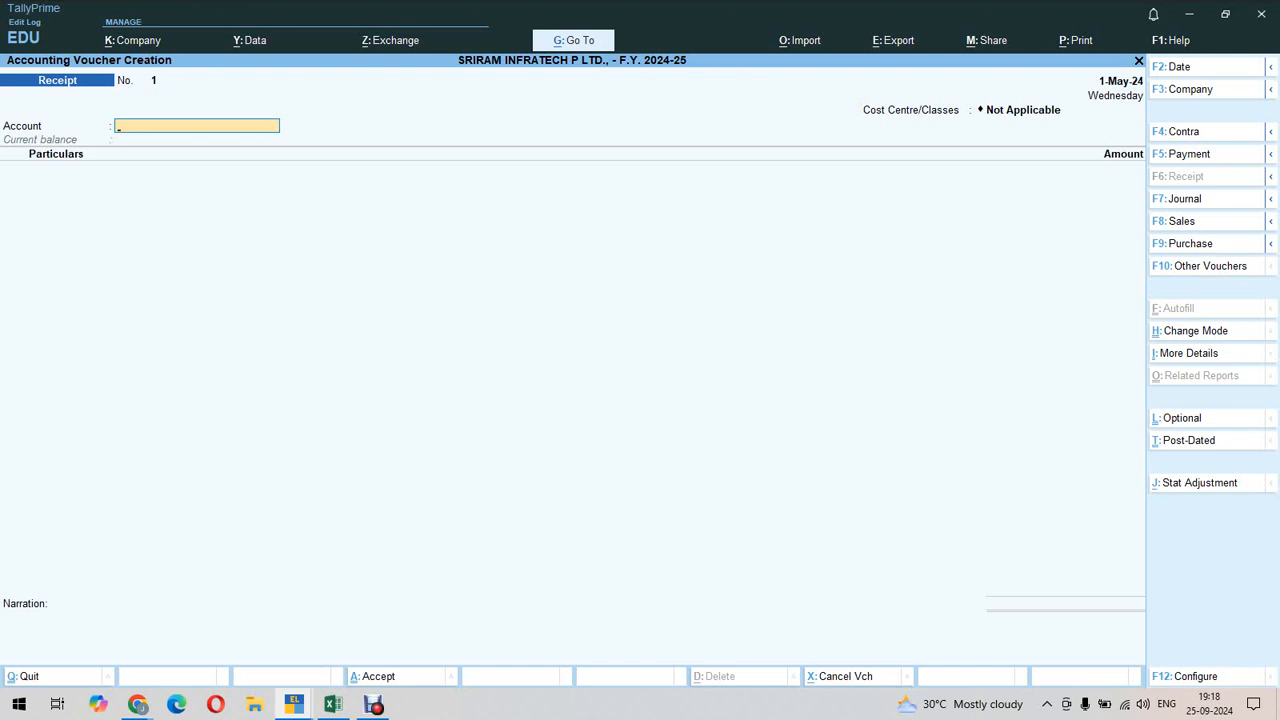
# Choose PNB OD A/C as the receiving account and Shapoorji Pallonji And Company Private Limited as the party.
pyautogui.write('O')
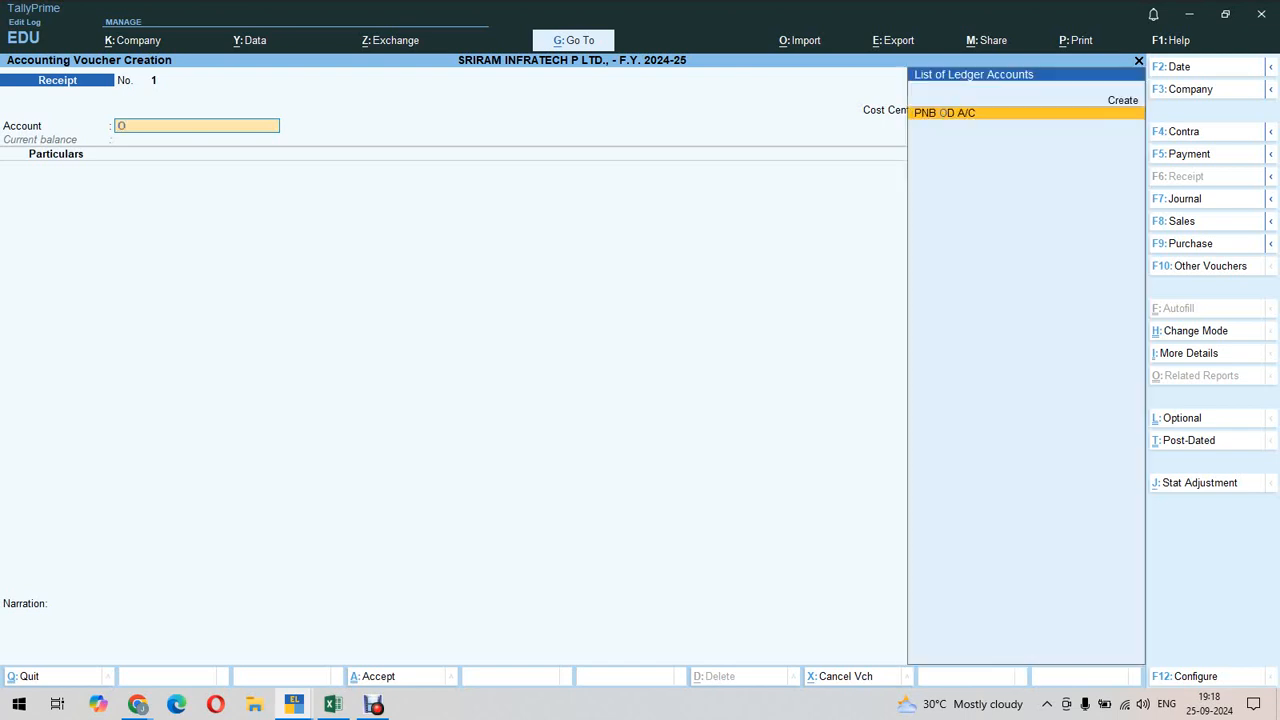
pyautogui.write('D')
pyautogui.press('Return')
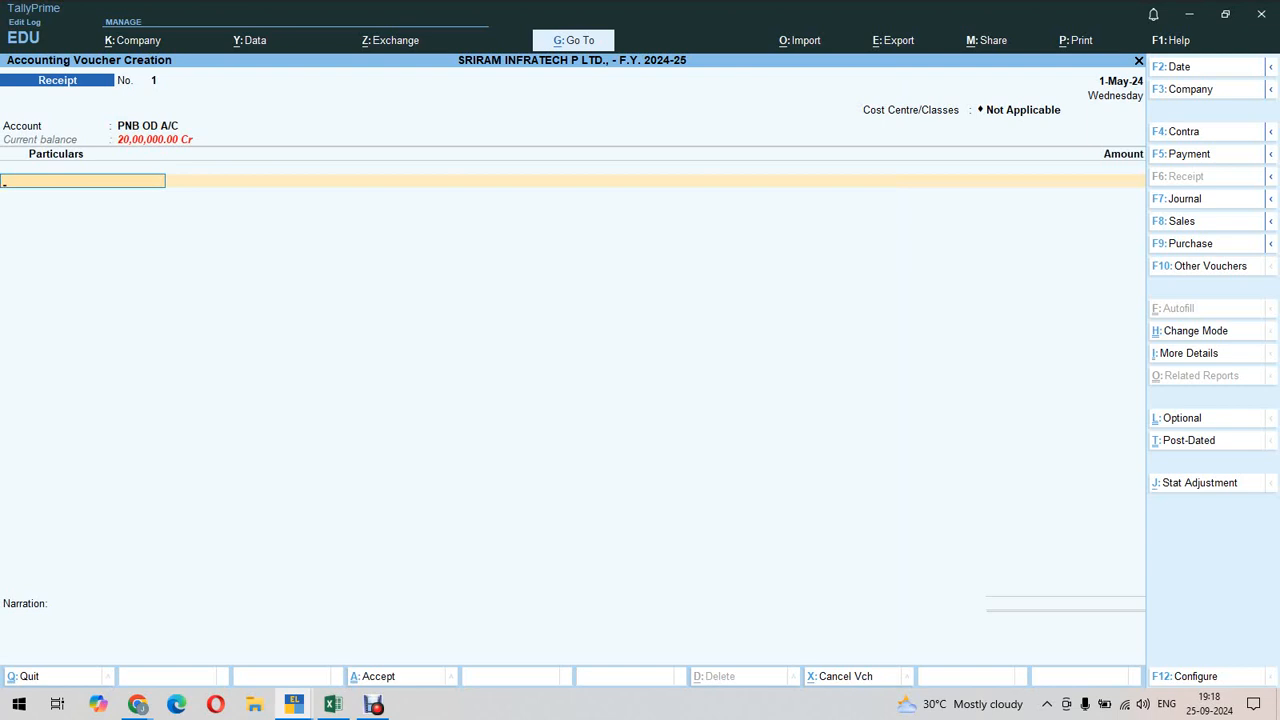
pyautogui.write('SHA')
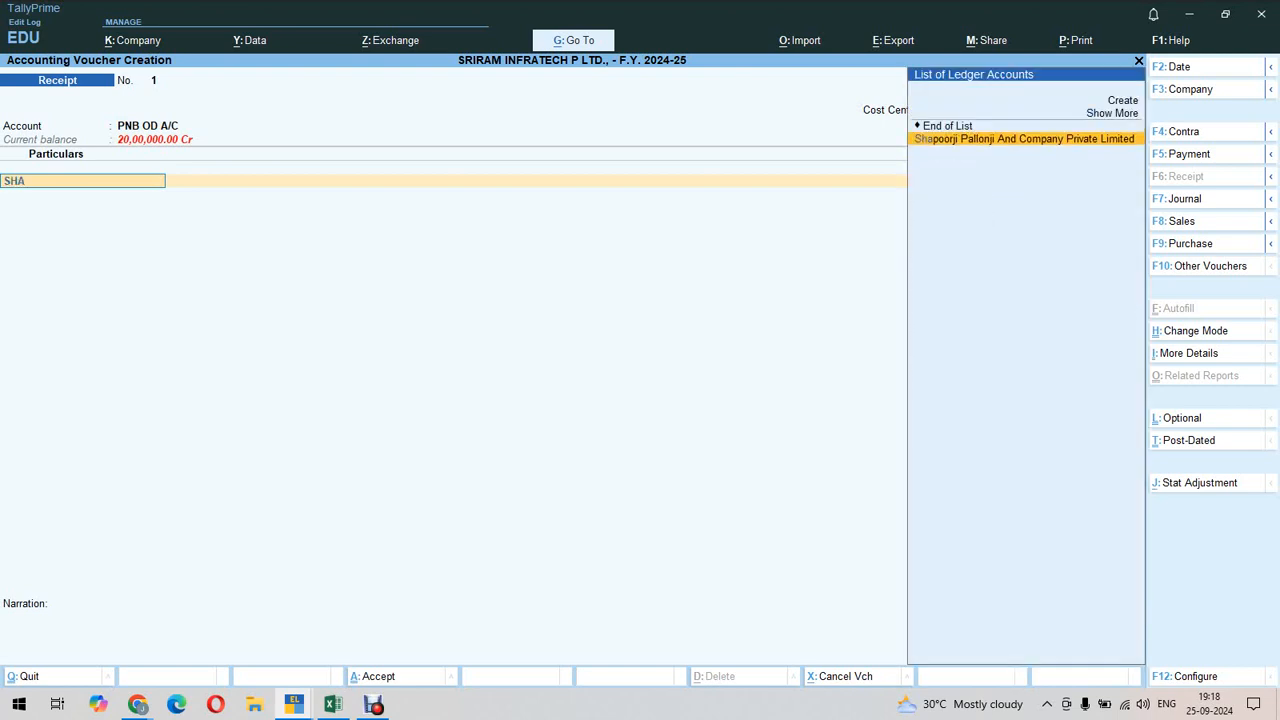
pyautogui.press('Return')
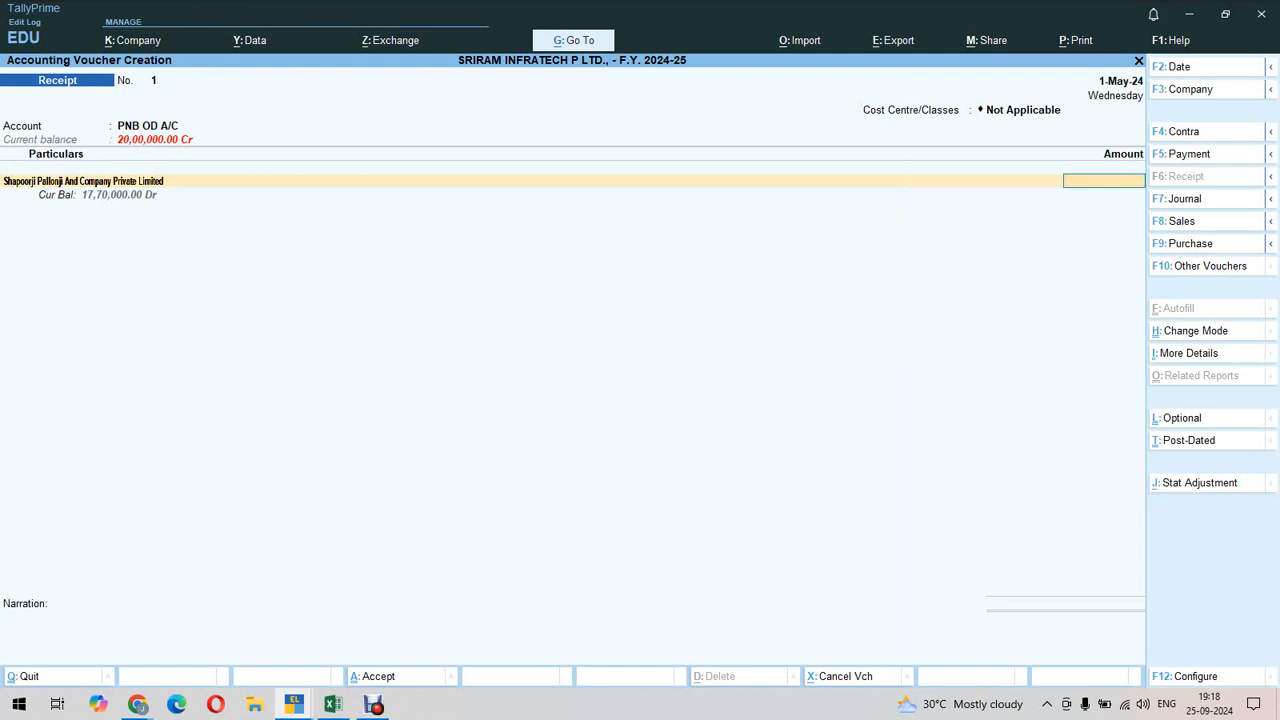
# Consult the party's first bill amount and calculate 590000*90% to fill in the receipt amount of 5,31,000.
pyautogui.hotkey('alt', 'Tab')
pyautogui.hotkey('alt', 'Tab')
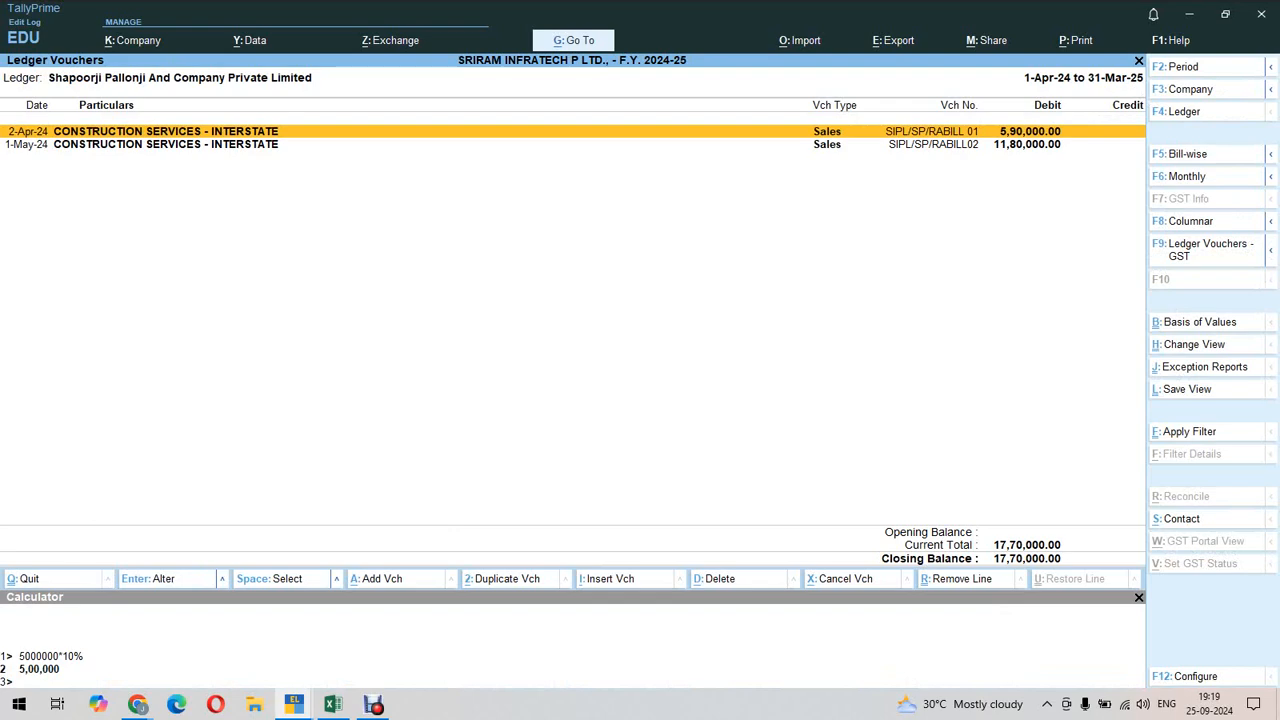
pyautogui.hotkey('alt', 'Tab')
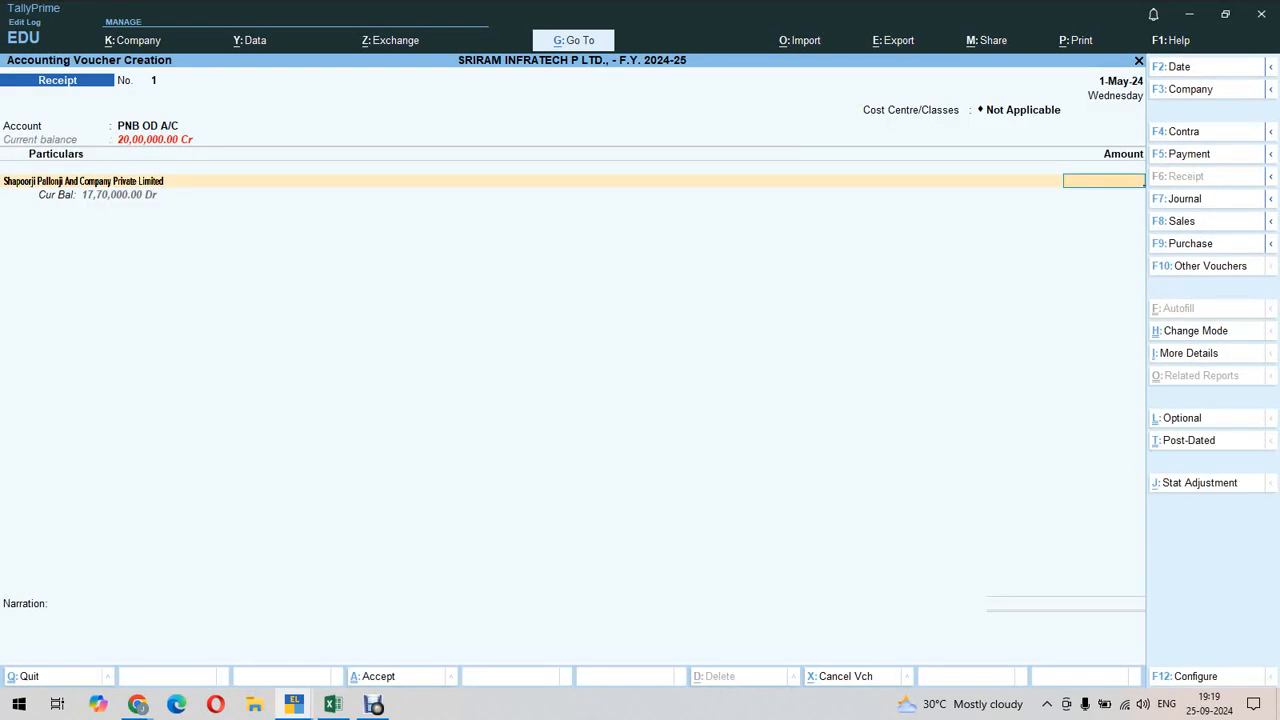
pyautogui.press('ctrl')
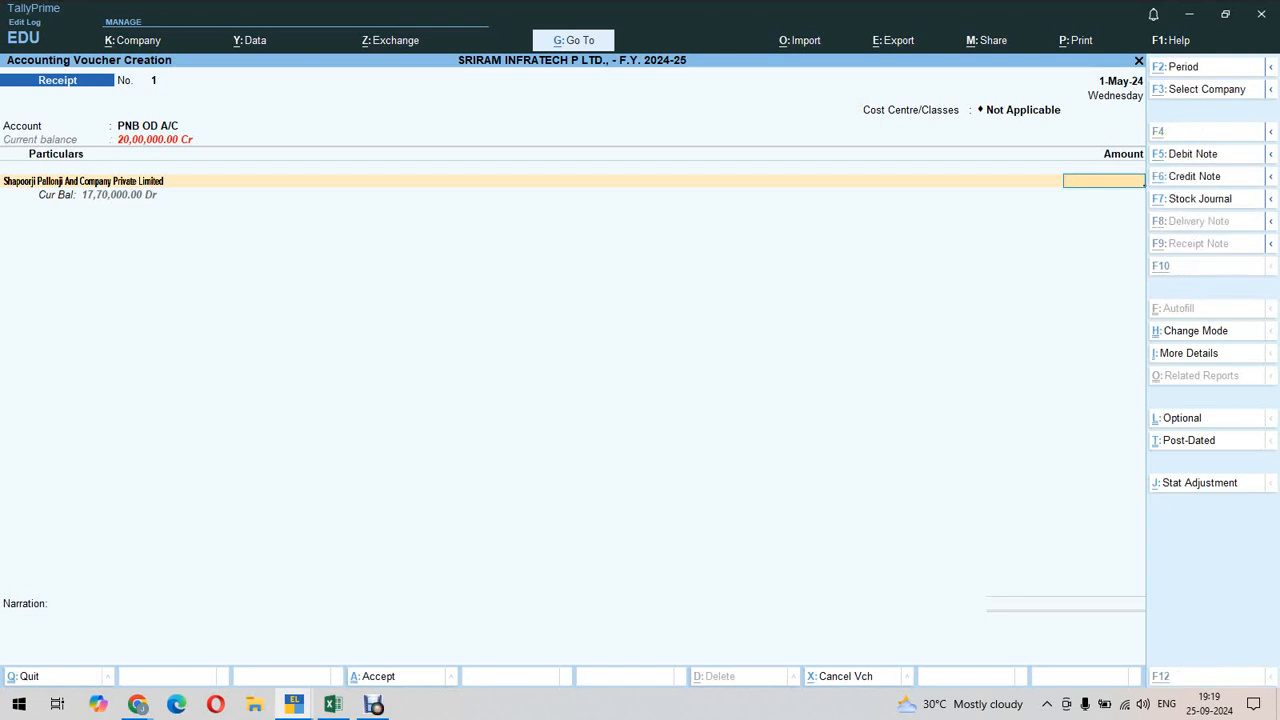
pyautogui.hotkey('ctrl', 'n')
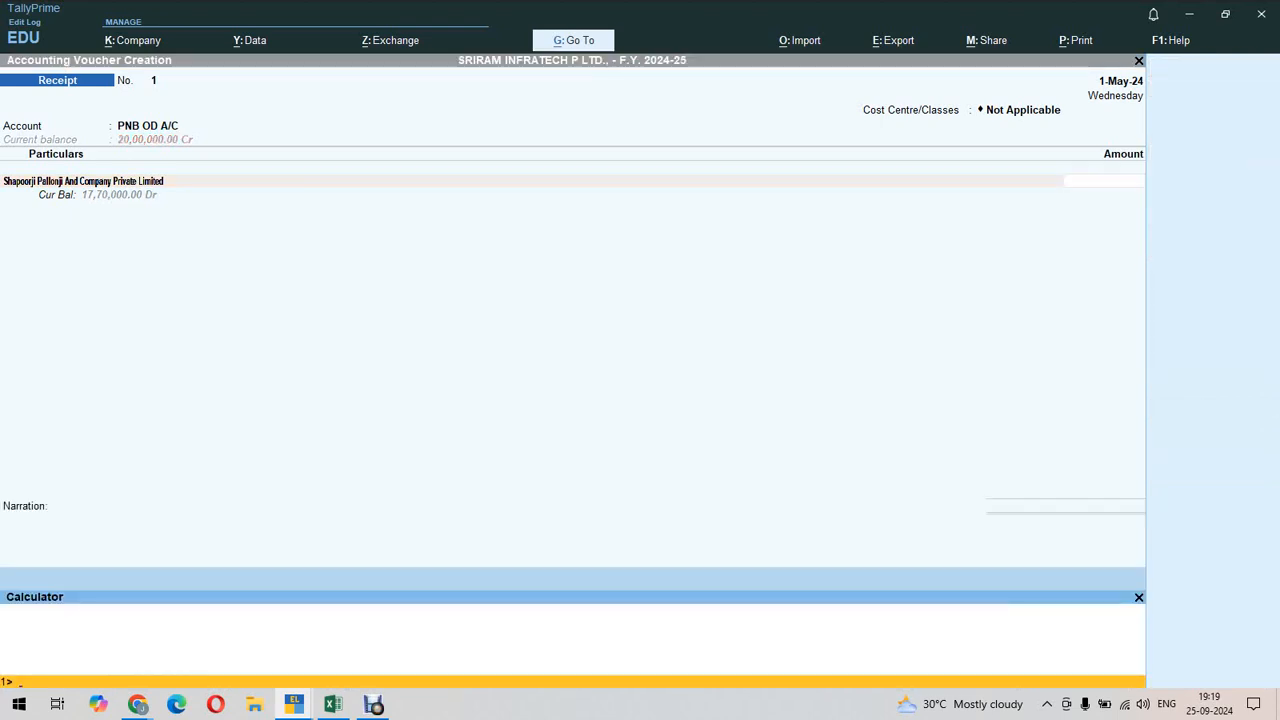
pyautogui.write('590000*')
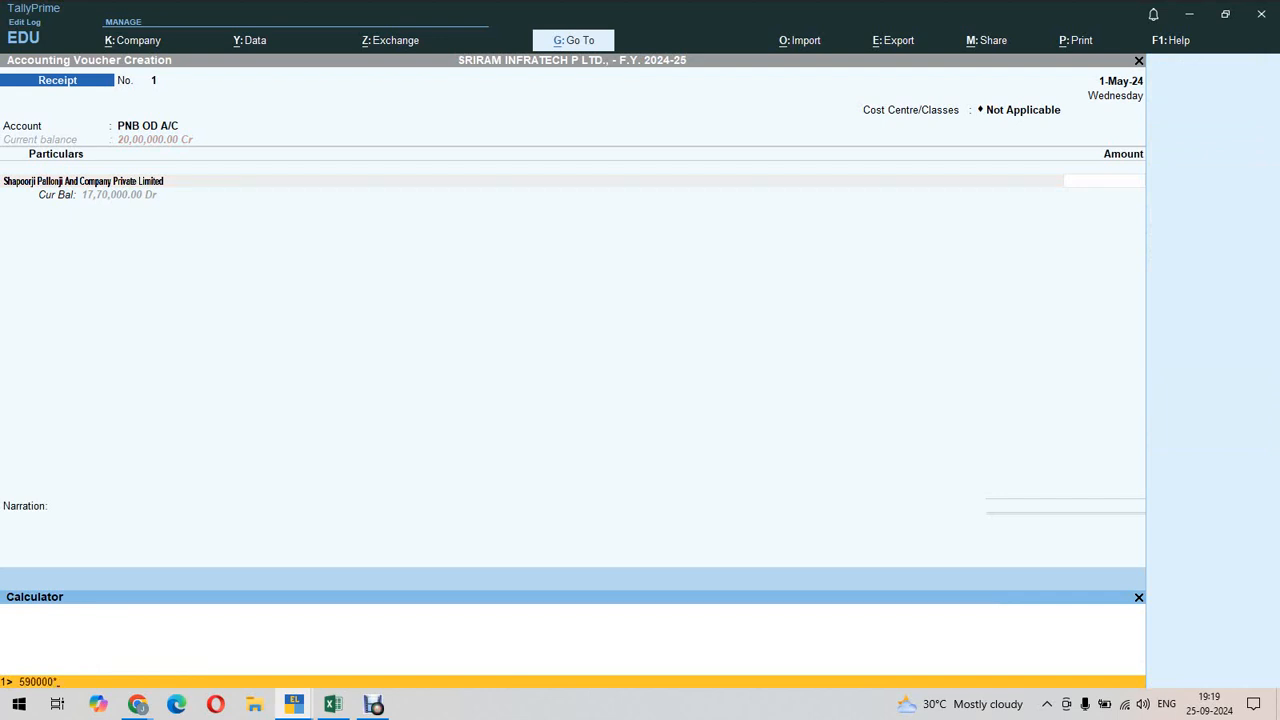
pyautogui.write('90%')
pyautogui.press('Return')
pyautogui.press('Escape')
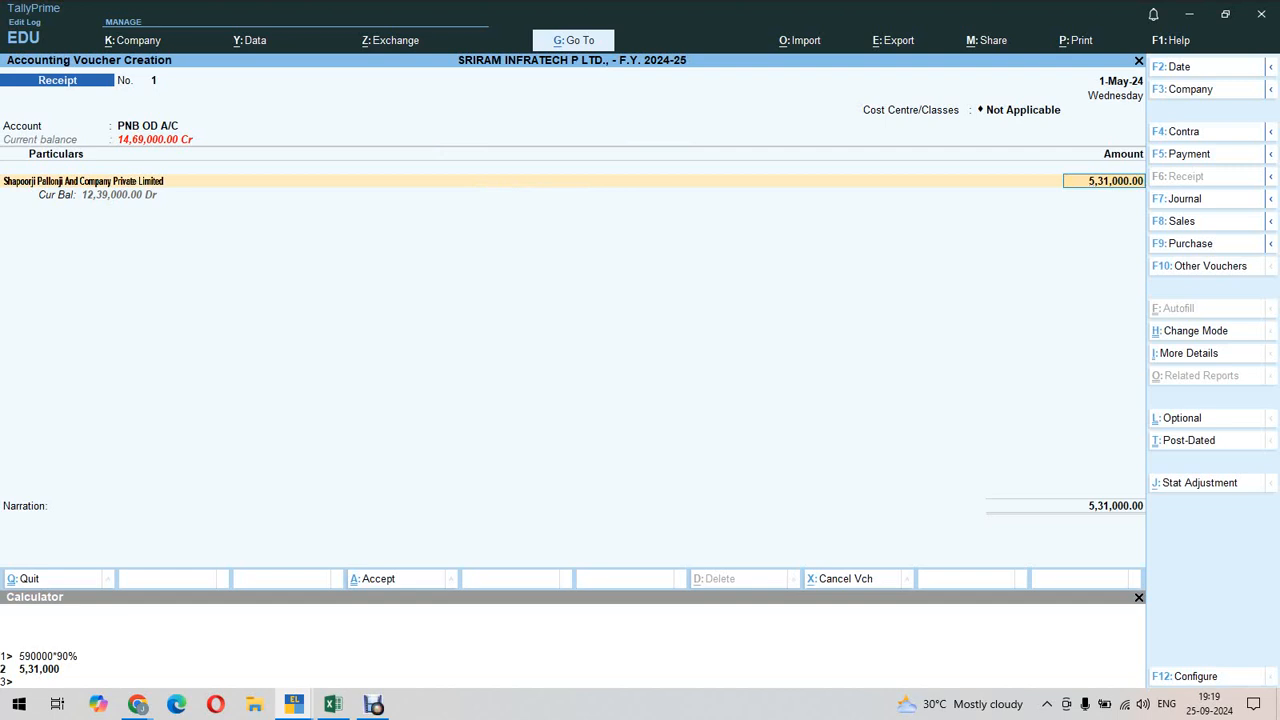
# Allocate the 5,31,000 receipt as Agst Ref to bill SIPL/SP/RABILL 01 and finish the party entries.
pyautogui.press('Return')
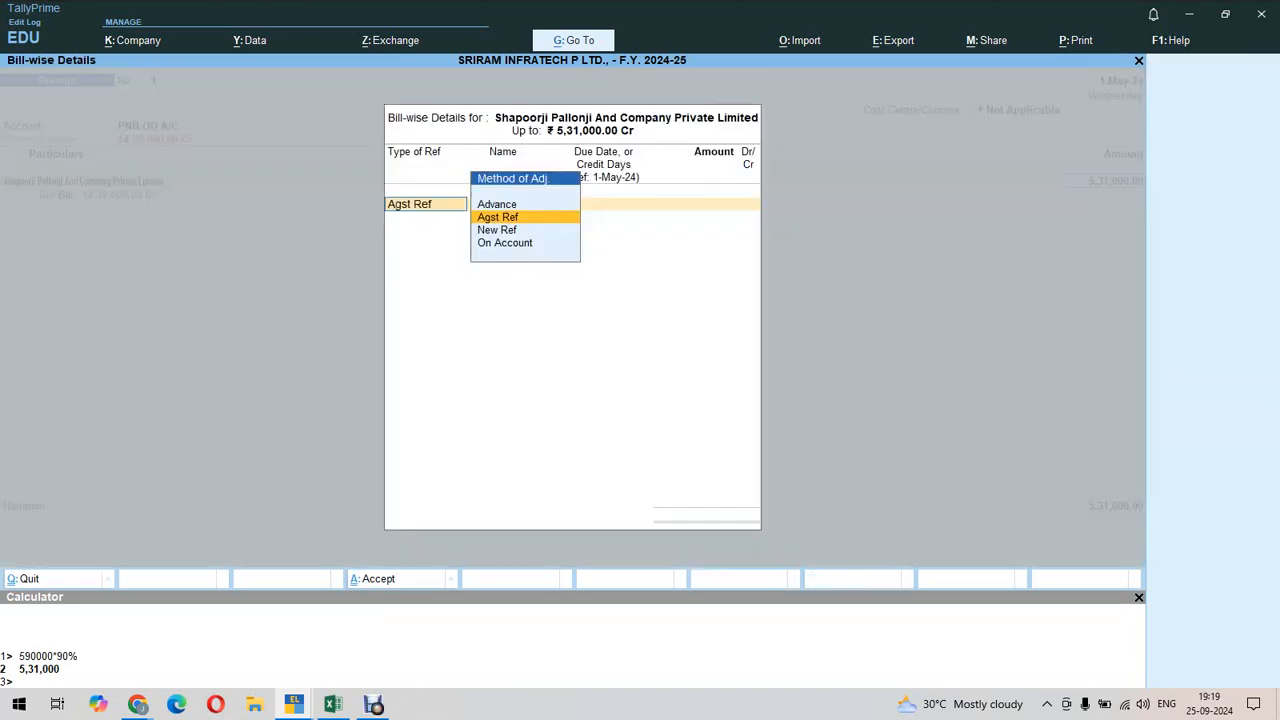
pyautogui.press('Return')
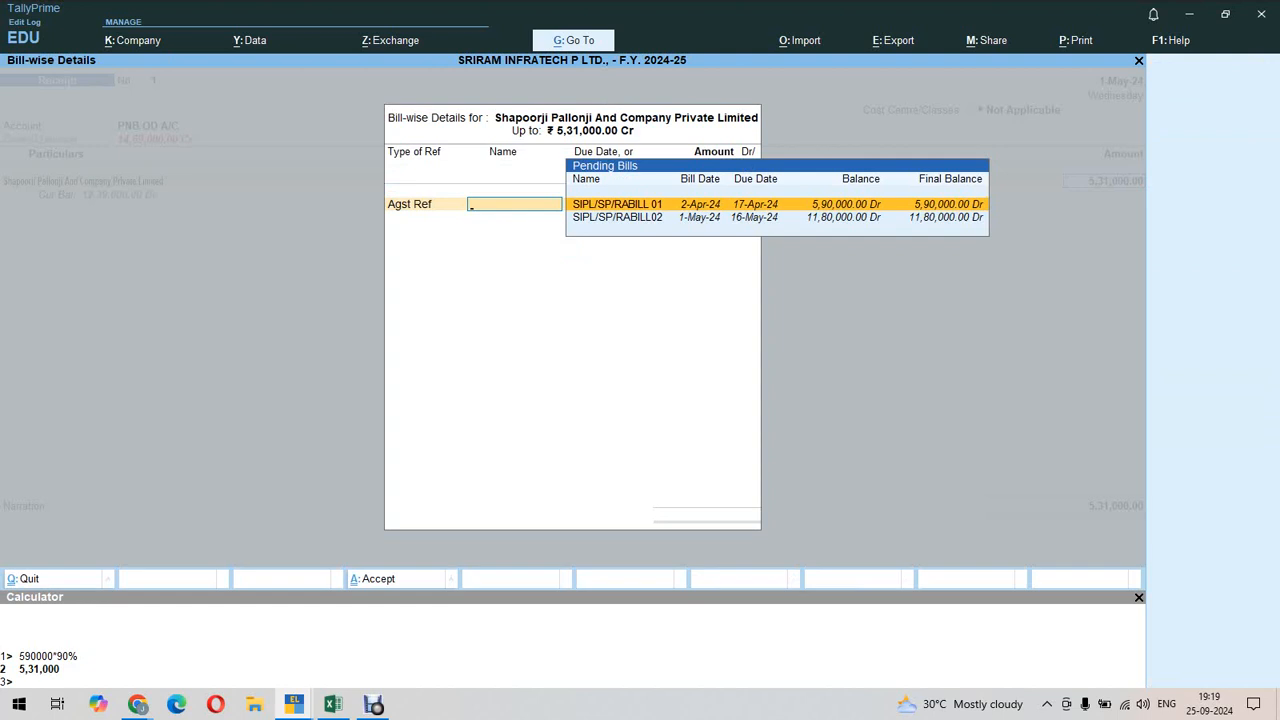
pyautogui.press('Return')
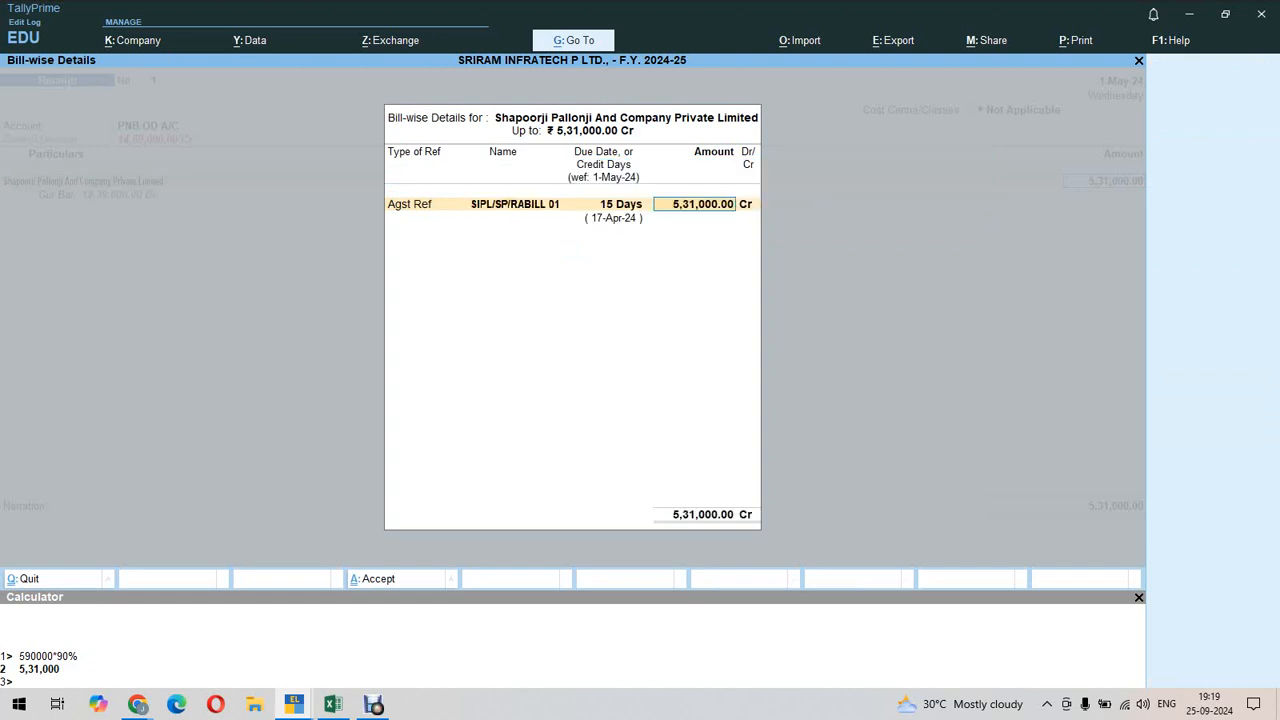
pyautogui.press('Return')
pyautogui.press('Return')
pyautogui.press('Return')
pyautogui.press('Return')
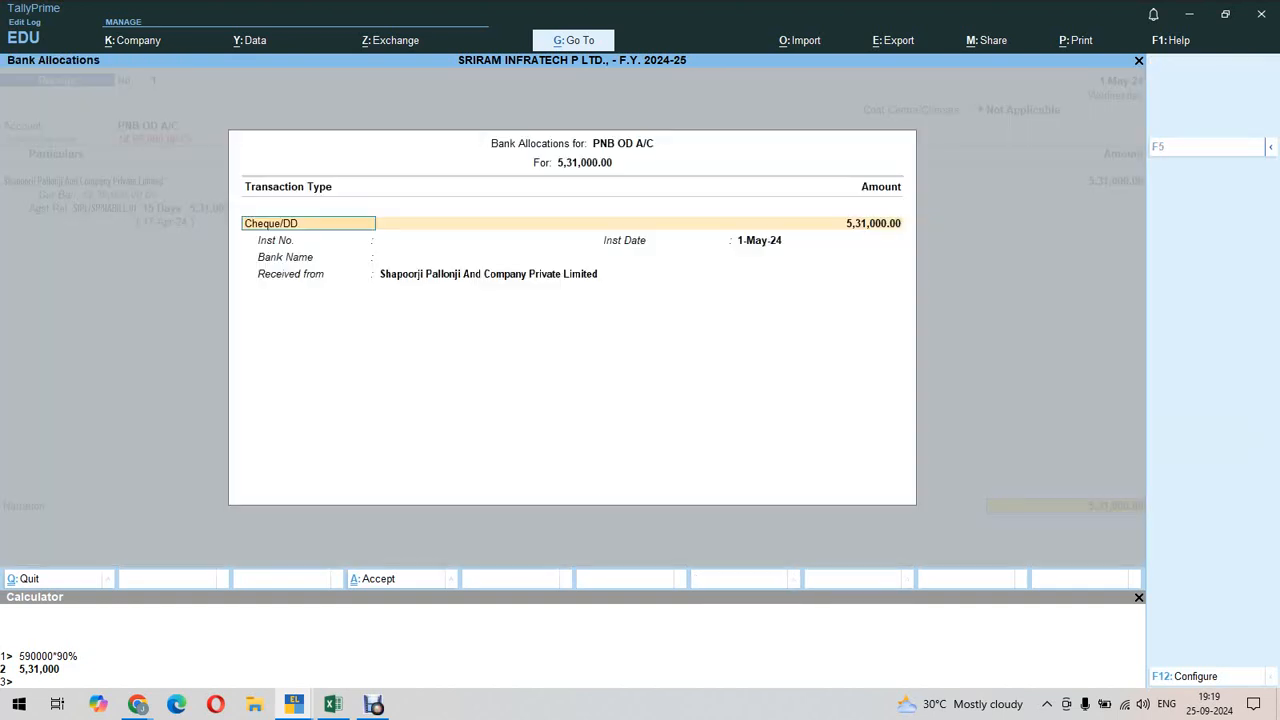
# Record the bank allocation as Cheque/DD with instrument number 567890 and bank name Not Applicable, and save the receipt voucher.
pyautogui.press('Return')
pyautogui.press('Return')
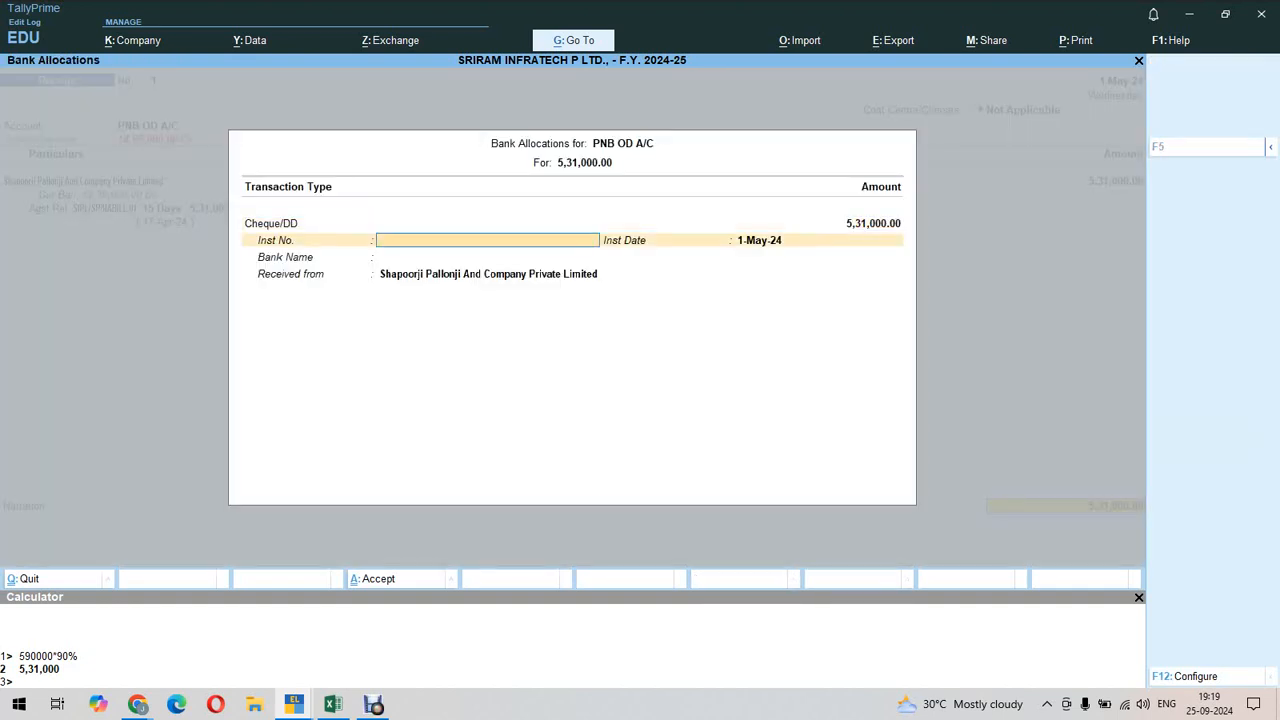
pyautogui.write('567890')
pyautogui.press('Return')
pyautogui.press('Return')
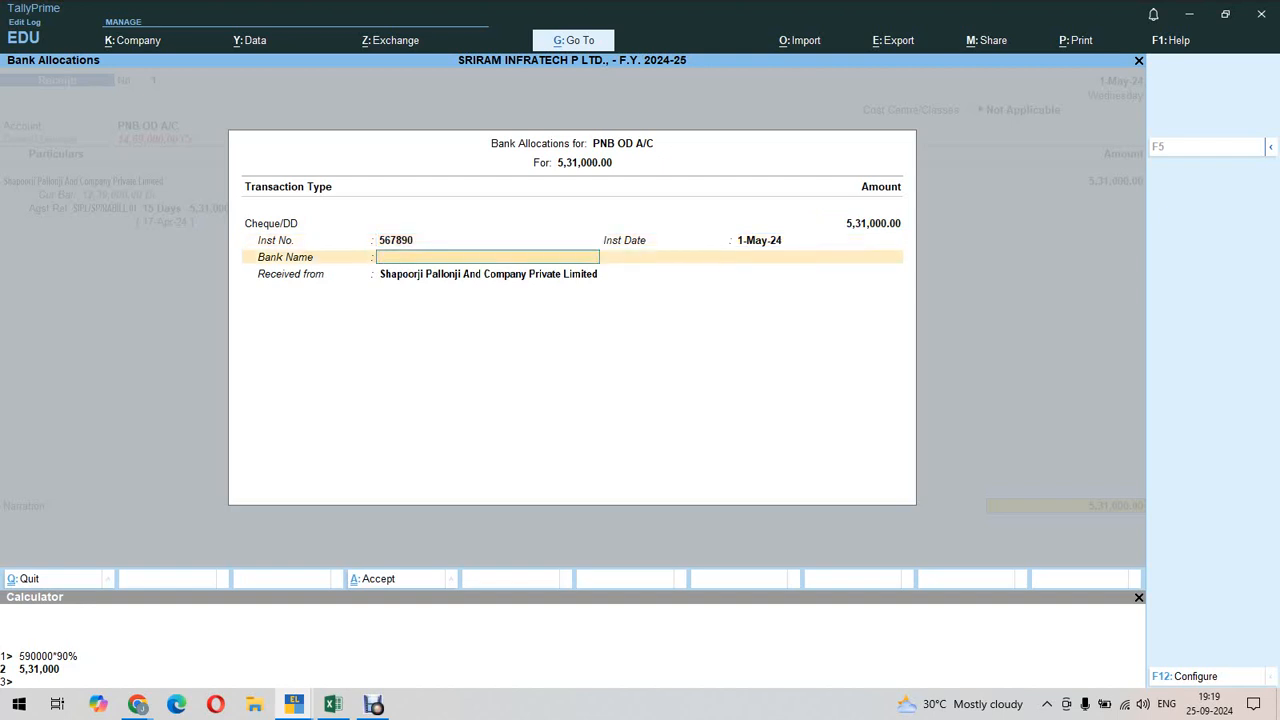
pyautogui.press('Return')
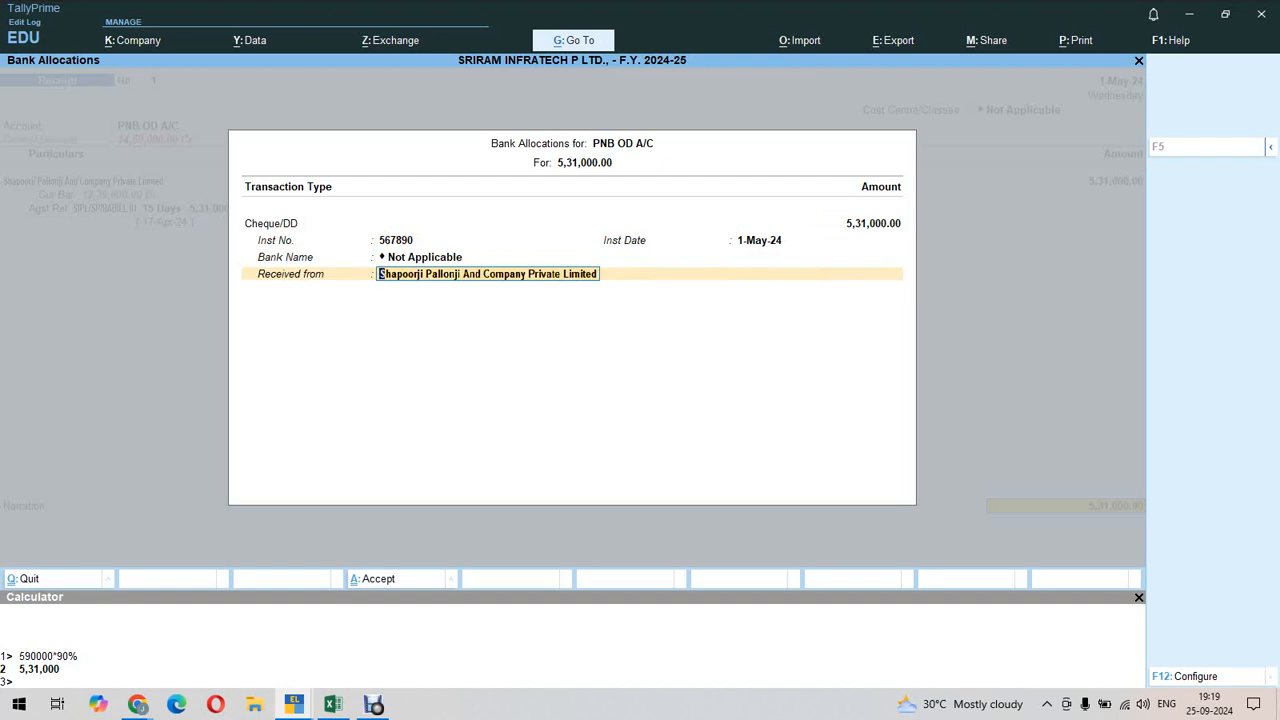
pyautogui.press('Return')
pyautogui.press('Return')
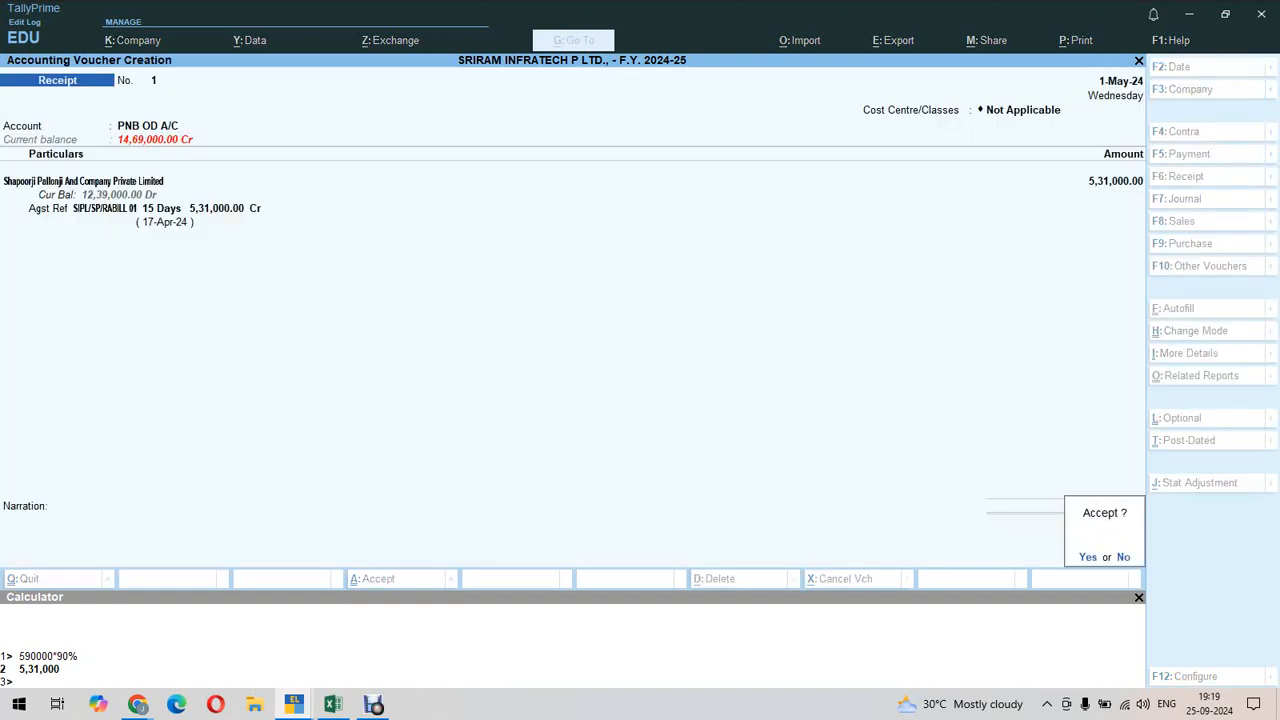
pyautogui.press('Return')
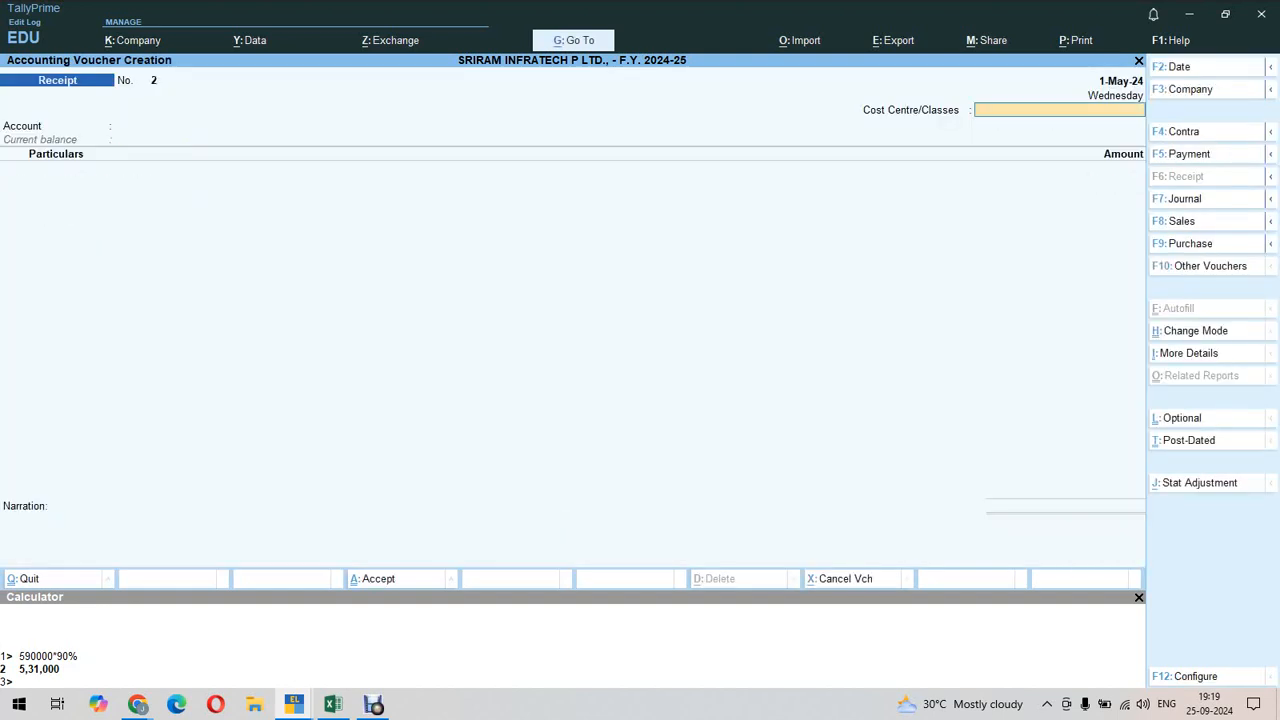
# Check the date and amount of bill SIPL/SP/RABILL02 in the party ledger, and date the second receipt voucher 2-May-24.
pyautogui.hotkey('ctrl', 'q')
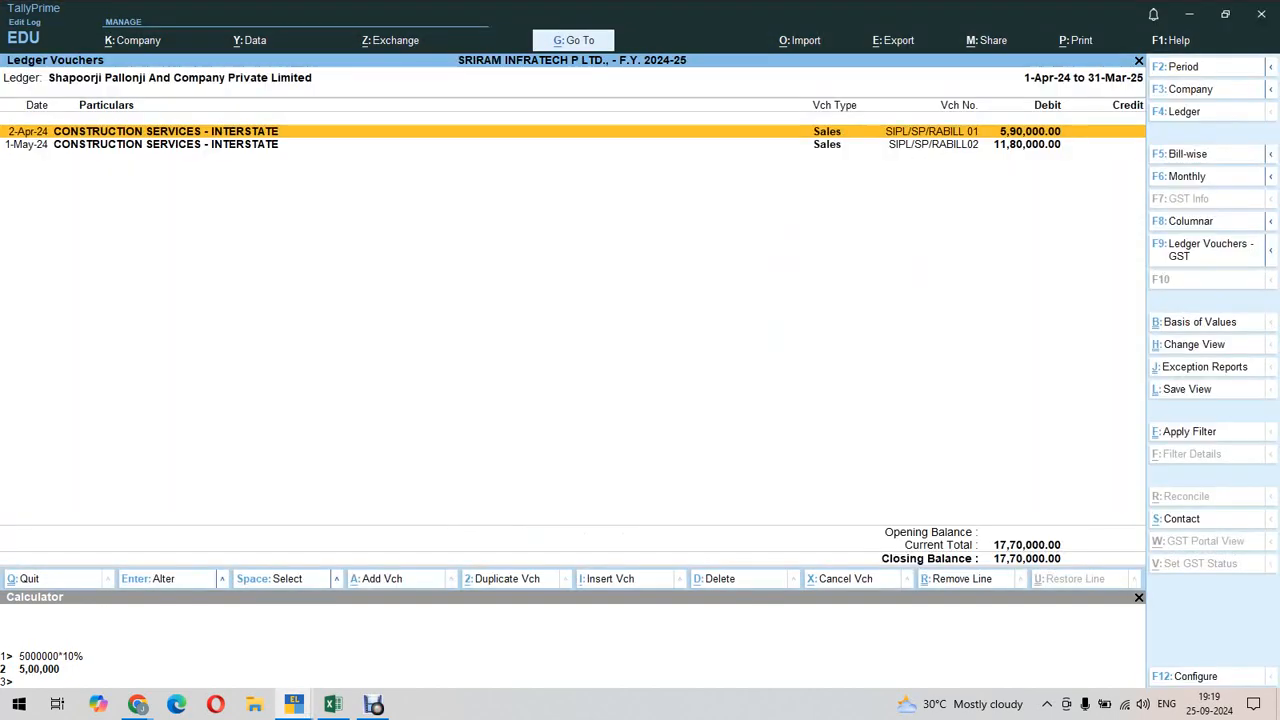
pyautogui.press('Down')
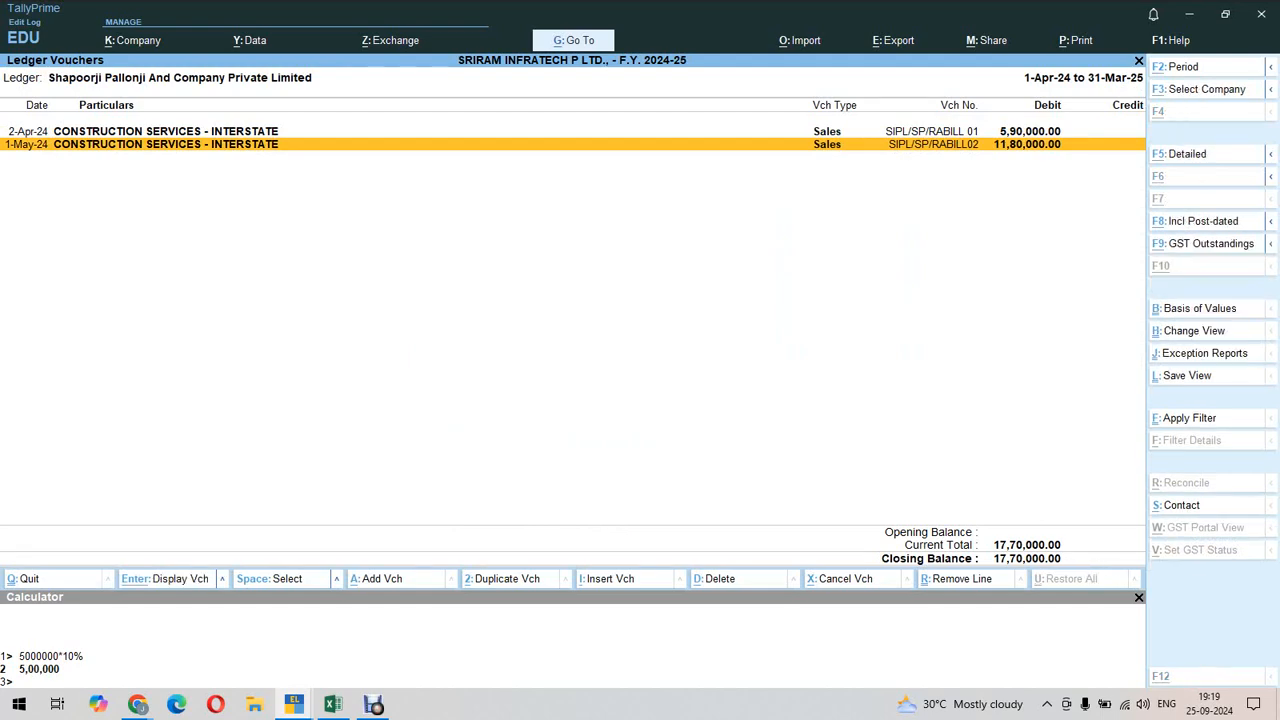
pyautogui.hotkey('alt', 'Tab')
pyautogui.press('F2')
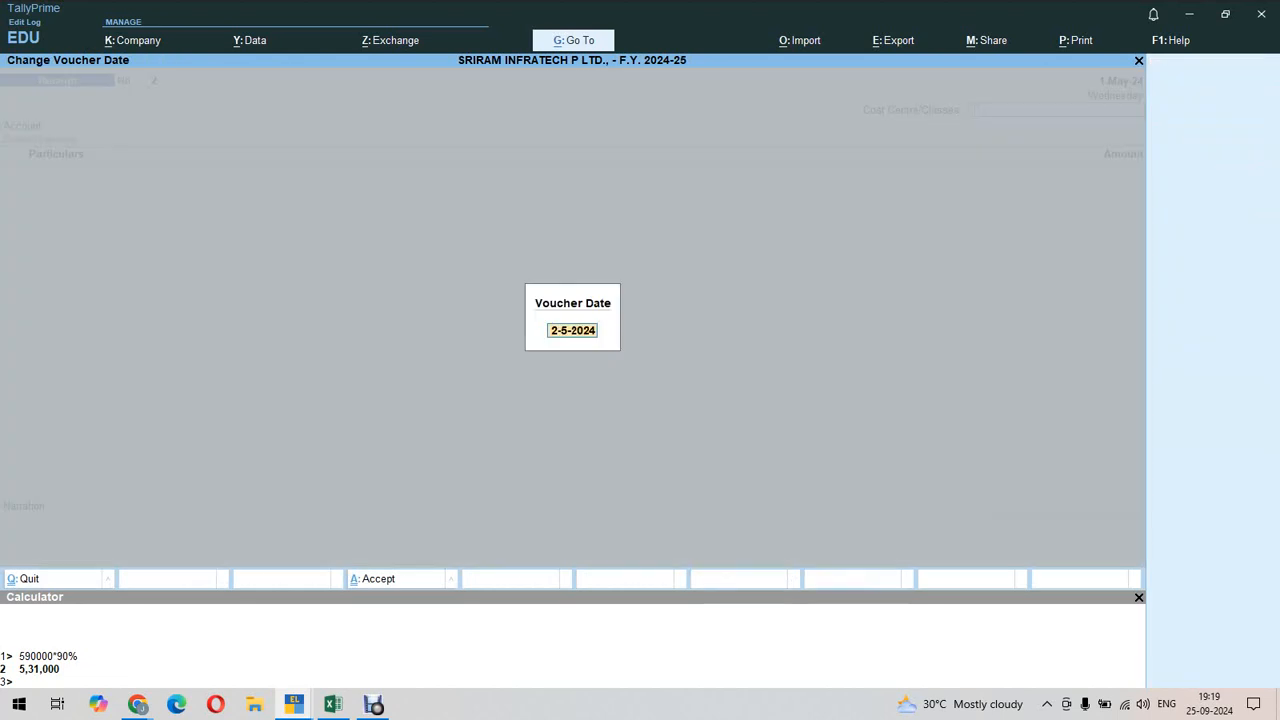
pyautogui.press('Return')
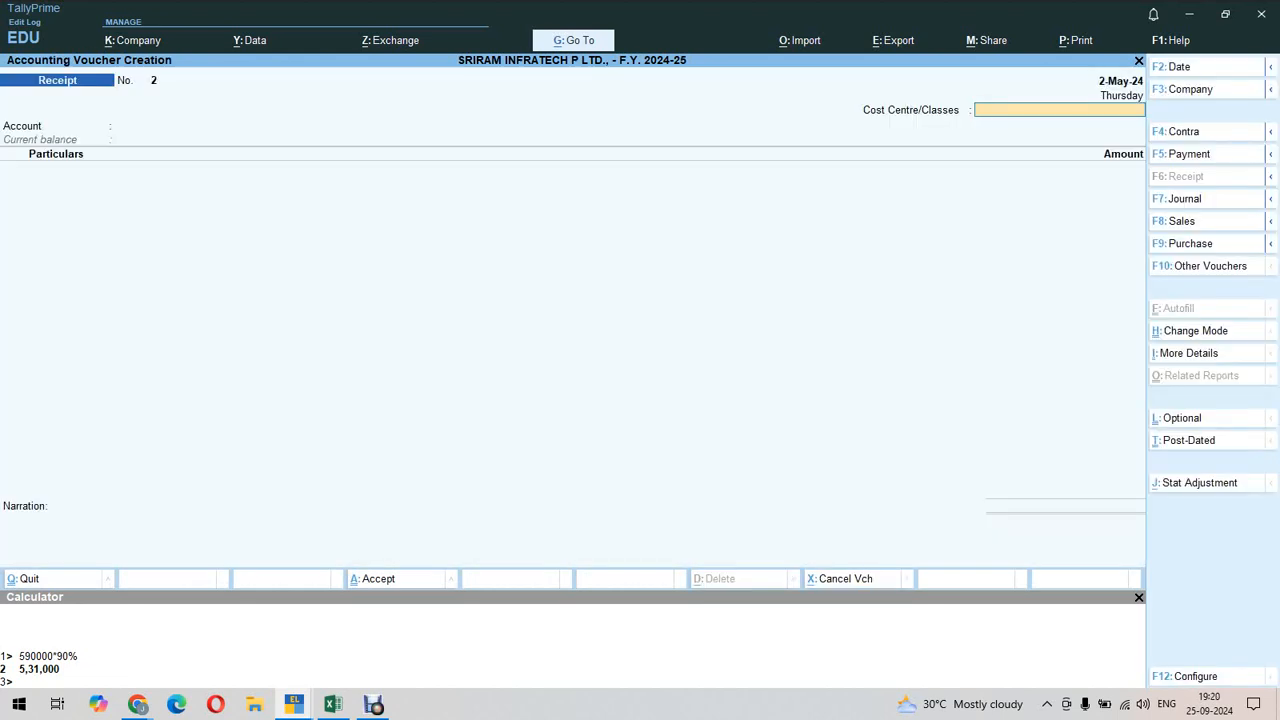
# Set the second receipt's cost centre class to Not Applicable and its receiving account to PNB OD A/C.
pyautogui.write('NOT')
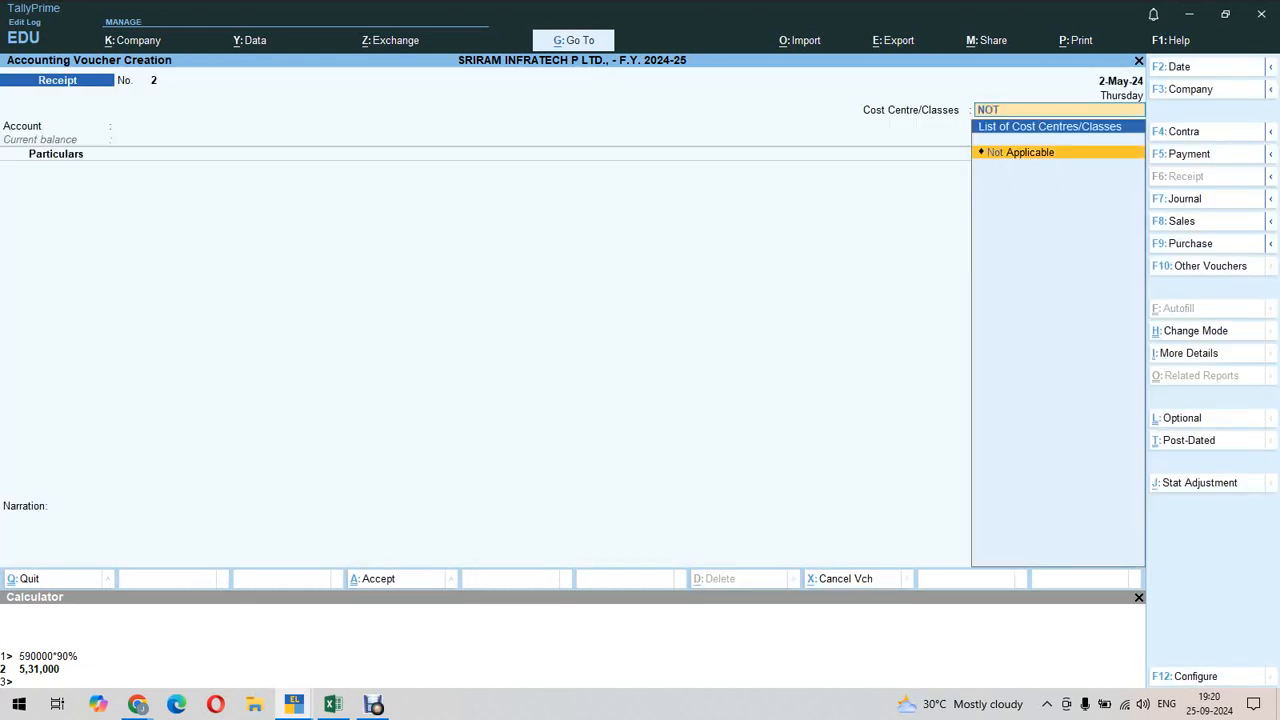
pyautogui.press('Return')
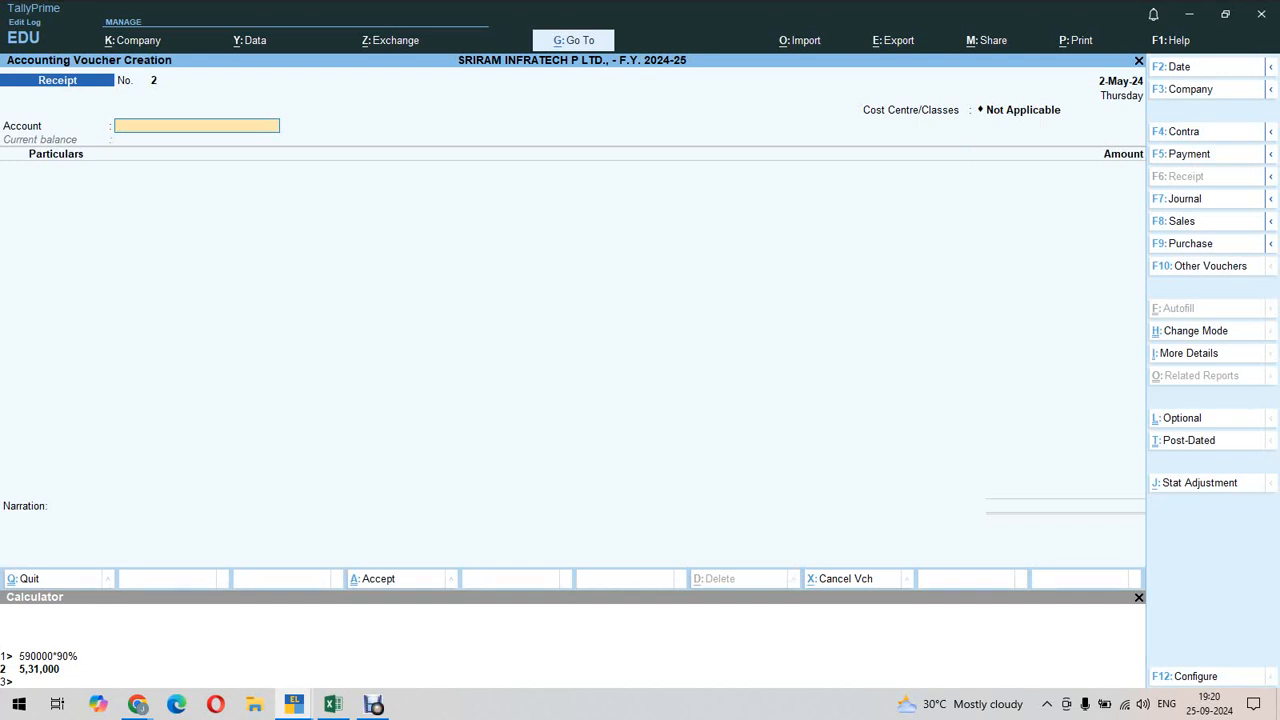
pyautogui.write('OD')
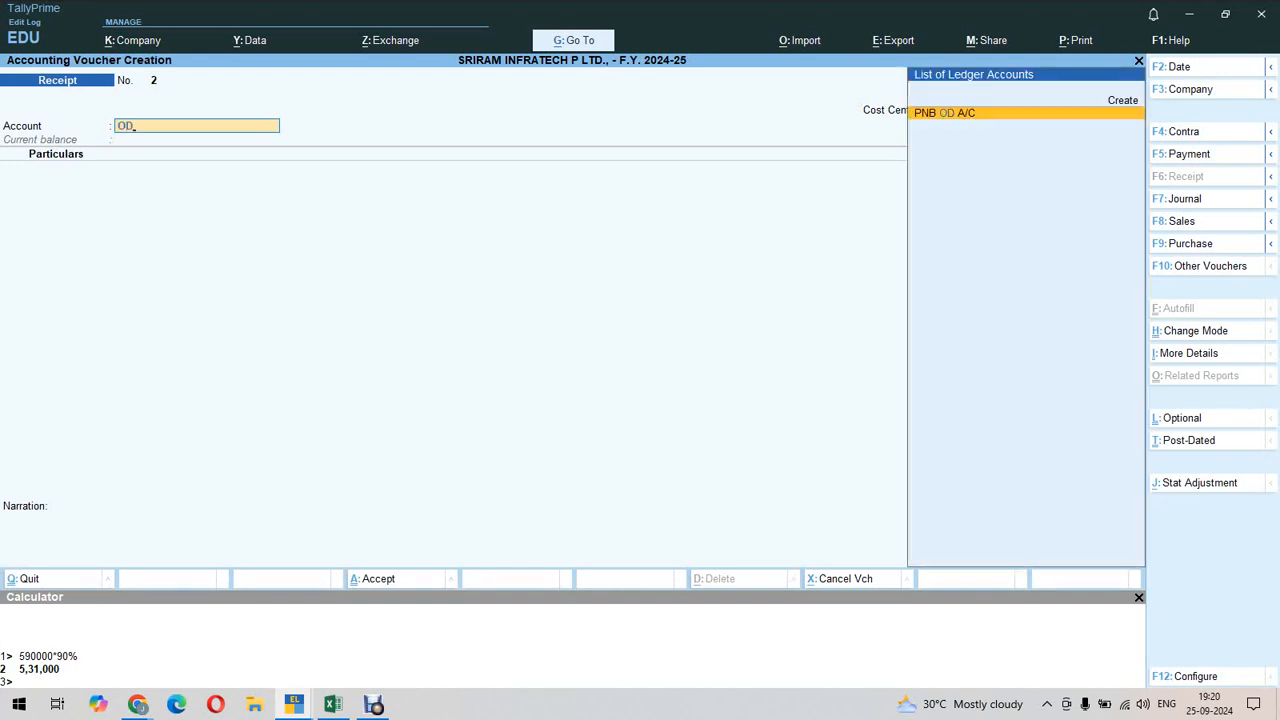
pyautogui.press('Return')
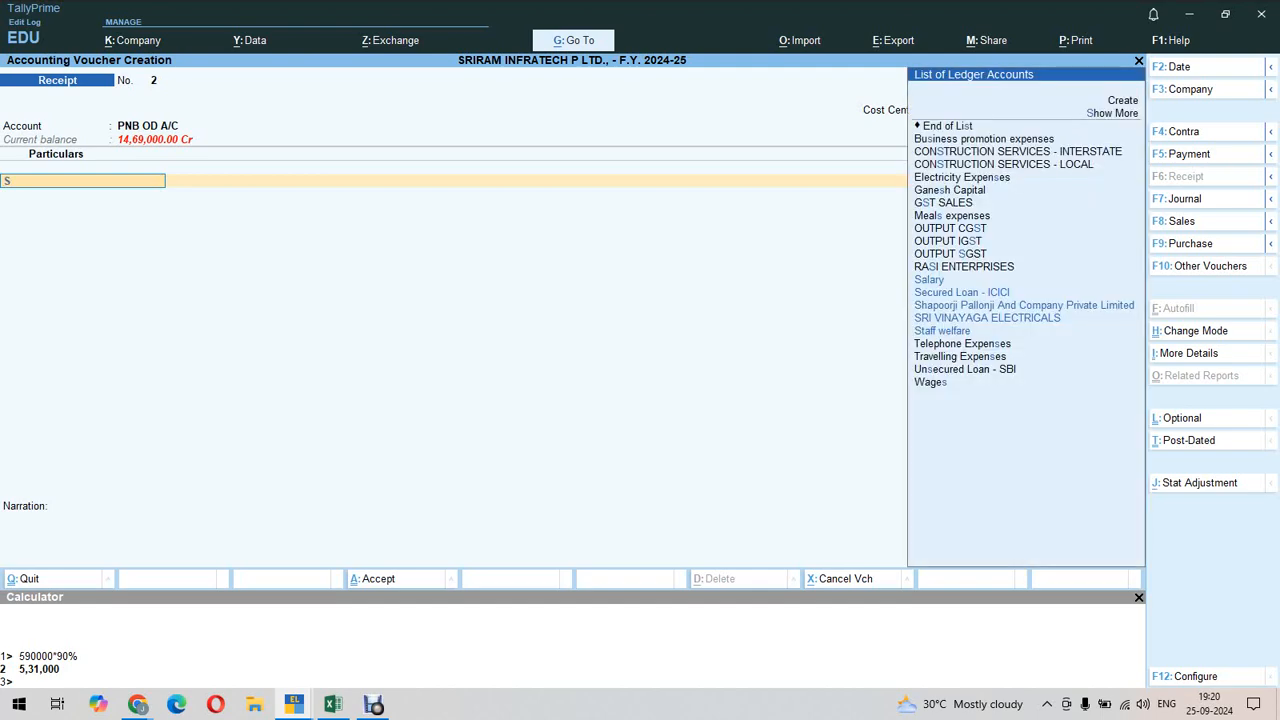
# Select Shapoorji Pallonji And Company Private Limited as the party ledger for the second receipt.
pyautogui.write('SH')
pyautogui.press('Return')
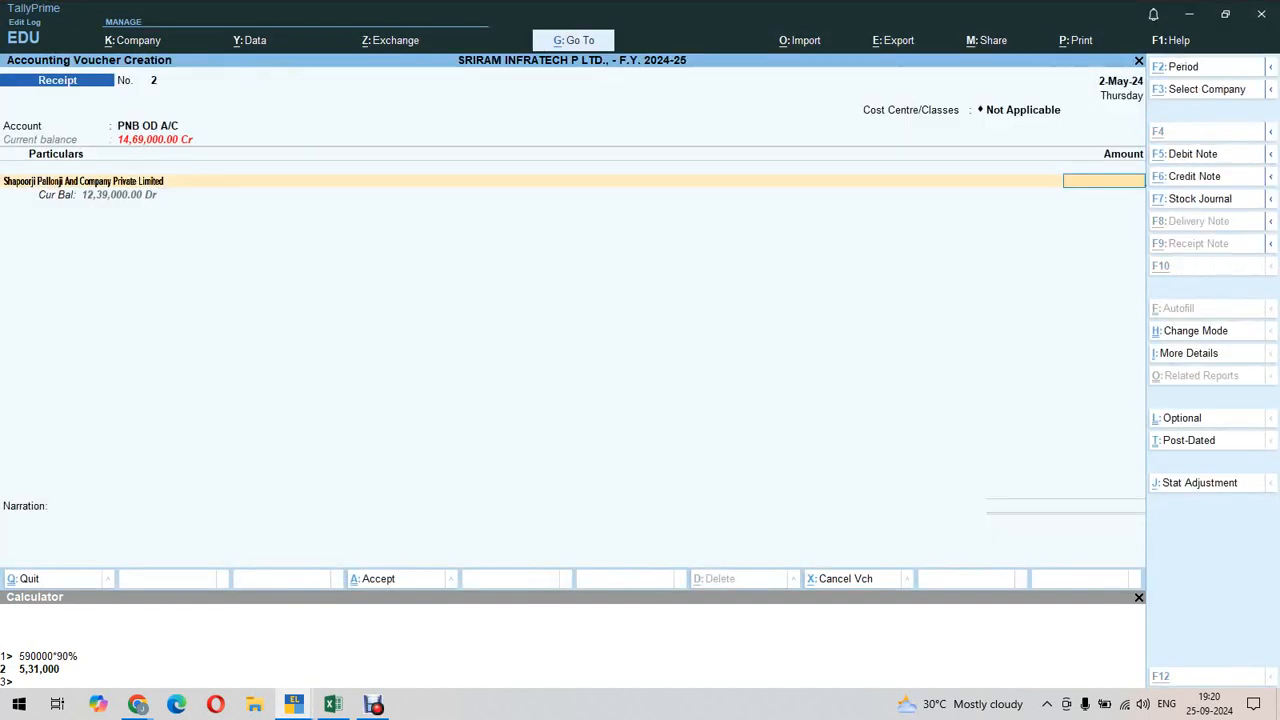
pyautogui.hotkey('ctrl', 'n')
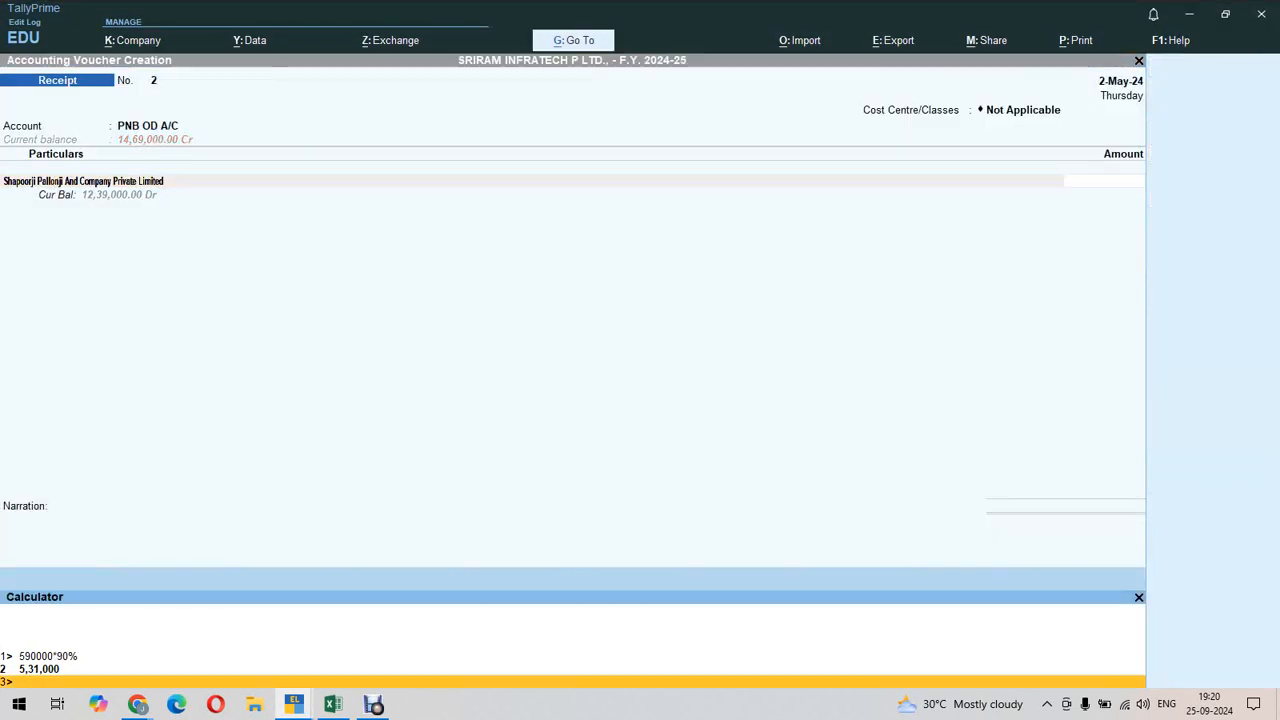
pyautogui.write('11800000')
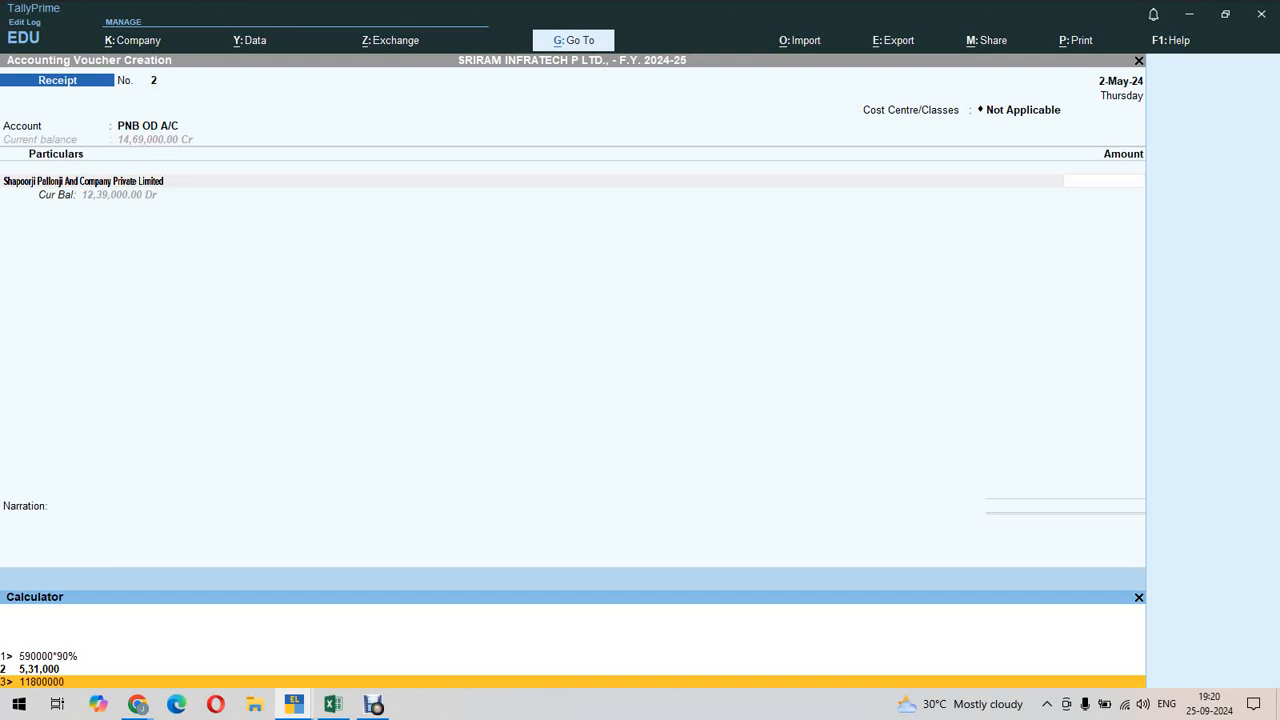
pyautogui.write('*90%')
pyautogui.press('Return')
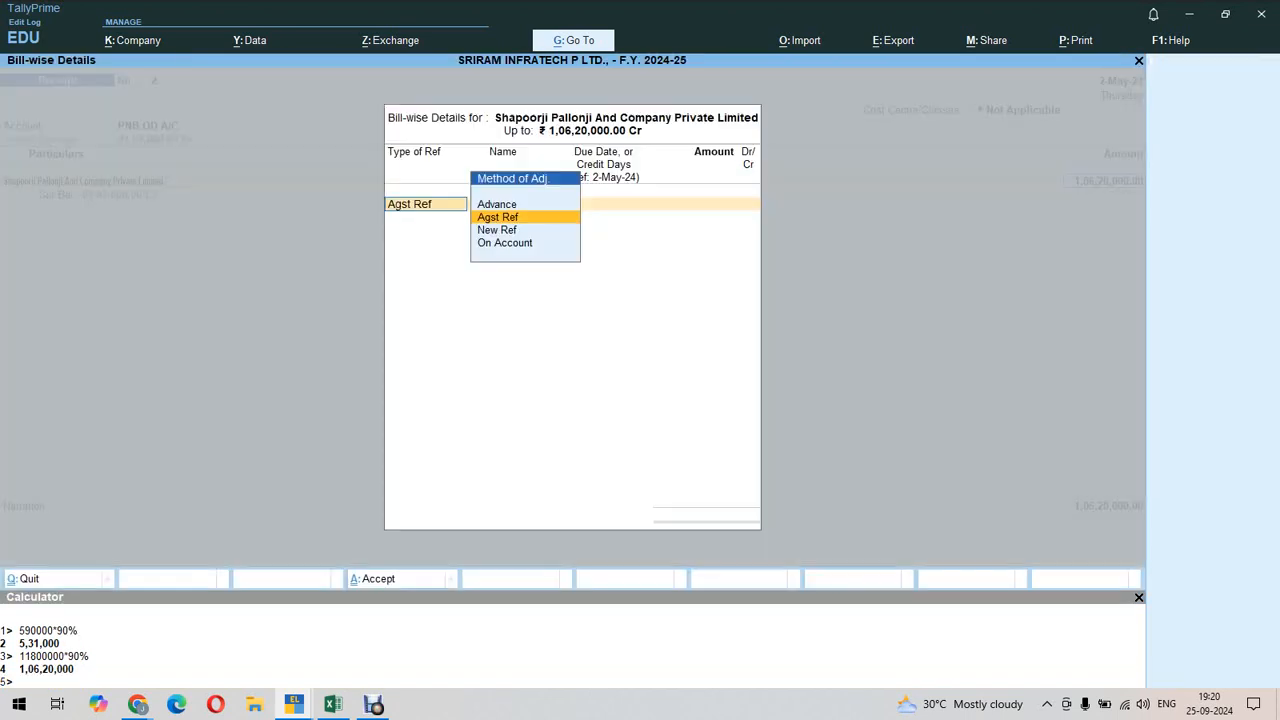
pyautogui.press('Escape')
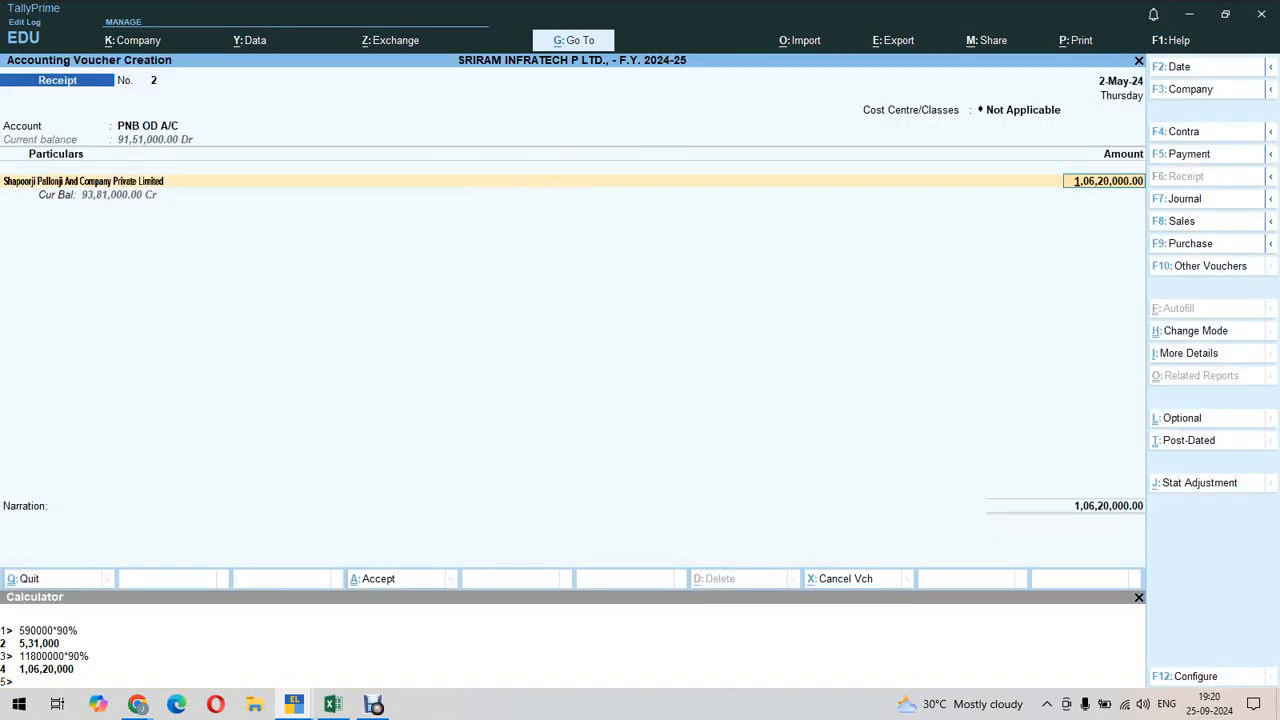
pyautogui.press('BackSpace')
# Calculate 1180000*90% in the built-in calculator and use the result as the receipt amount.
pyautogui.hotkey('ctrl', 'n')
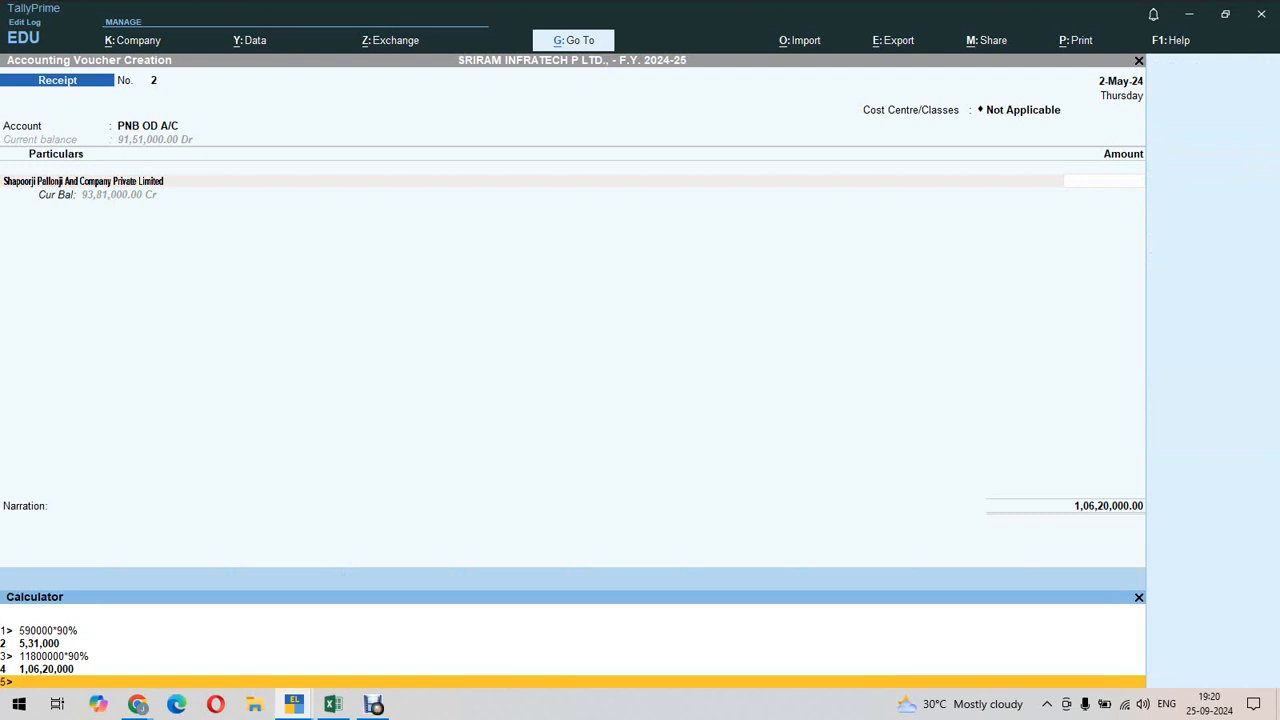
pyautogui.write('1180000*90%')
pyautogui.press('Return')
pyautogui.press('Return')
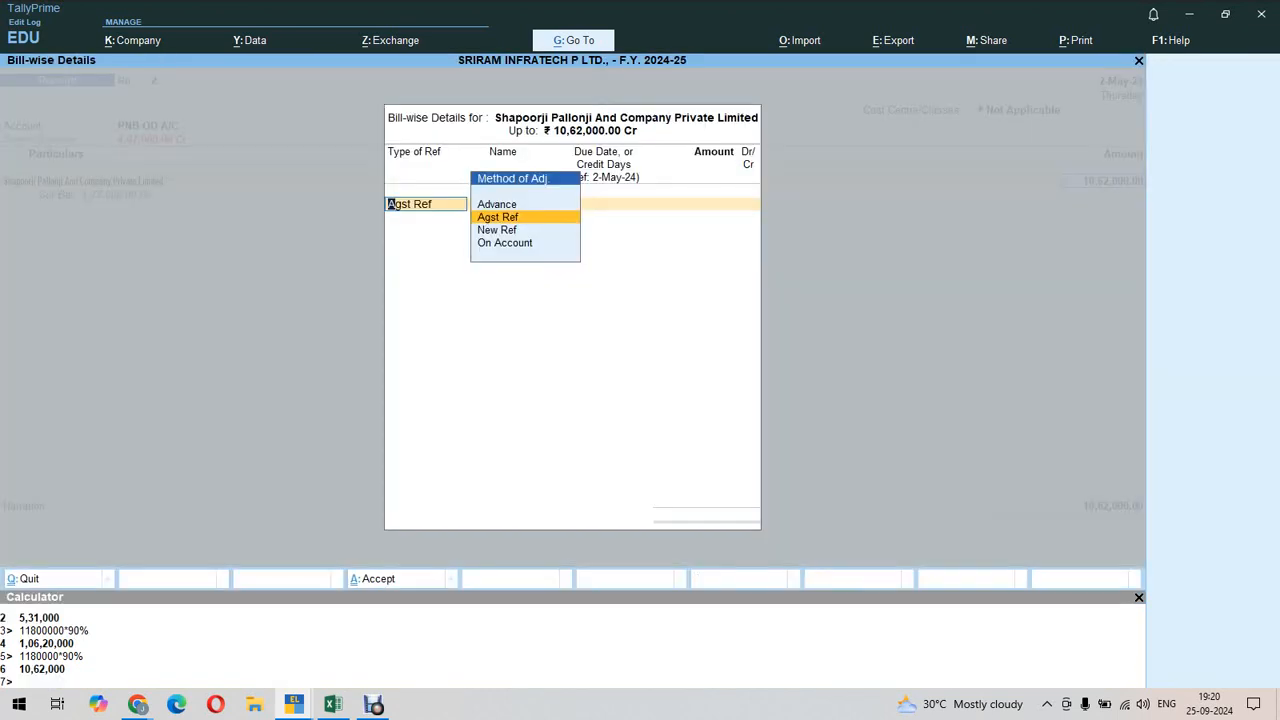
pyautogui.press('Escape')
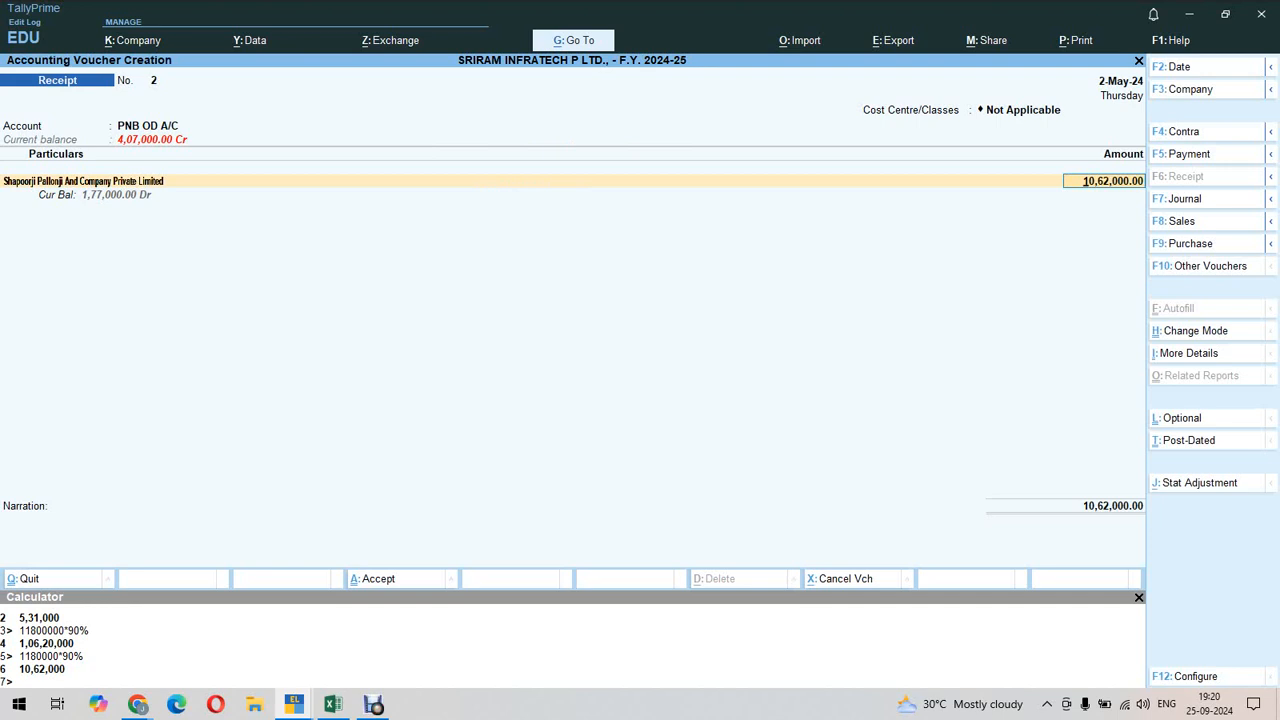
# Allocate the full 10,62,000 receipt as Agst Ref to bill SIPL/SP/RABILL02 and finish the party entries.
pyautogui.press('Return')
pyautogui.press('Return')
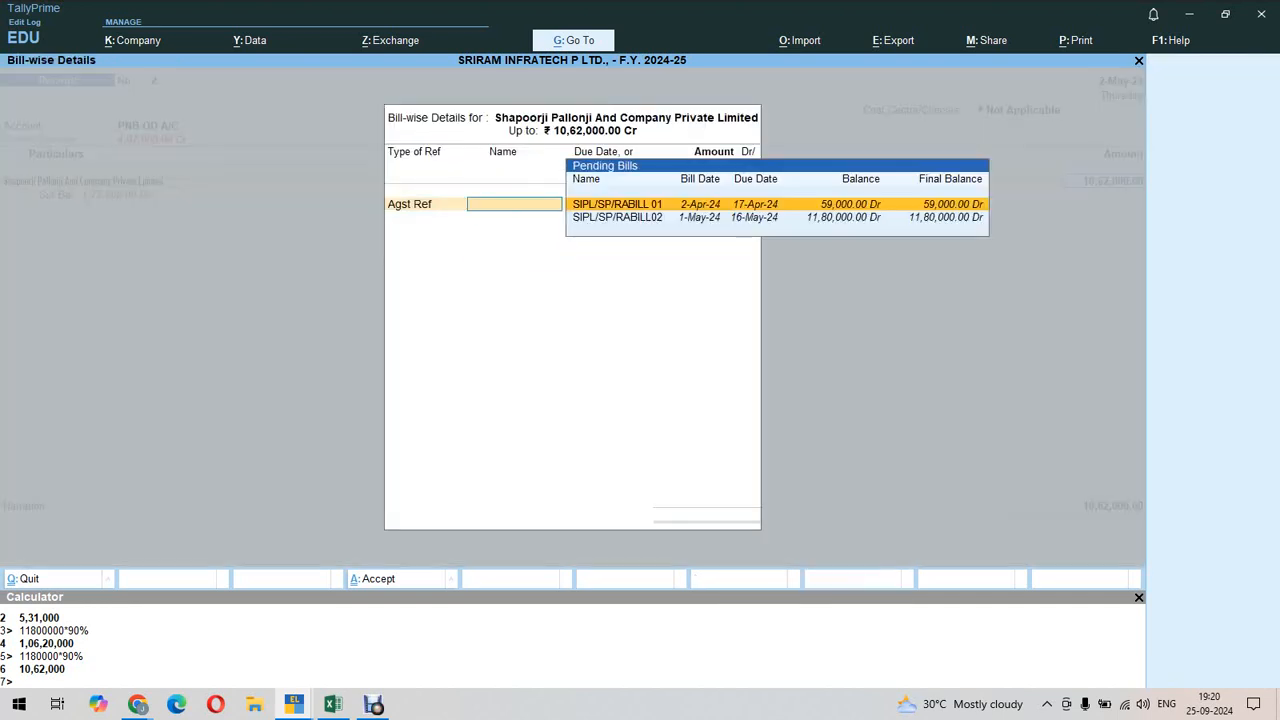
pyautogui.press('Down')
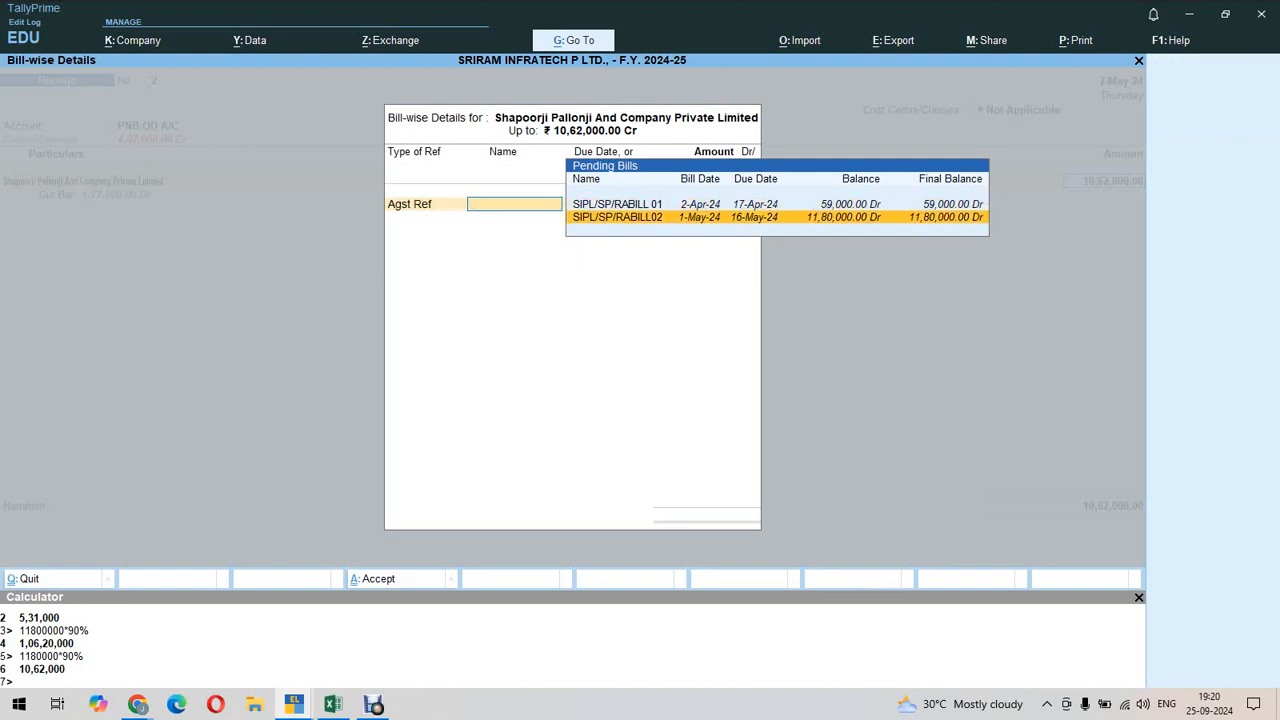
pyautogui.press('Return')
pyautogui.press('Return')
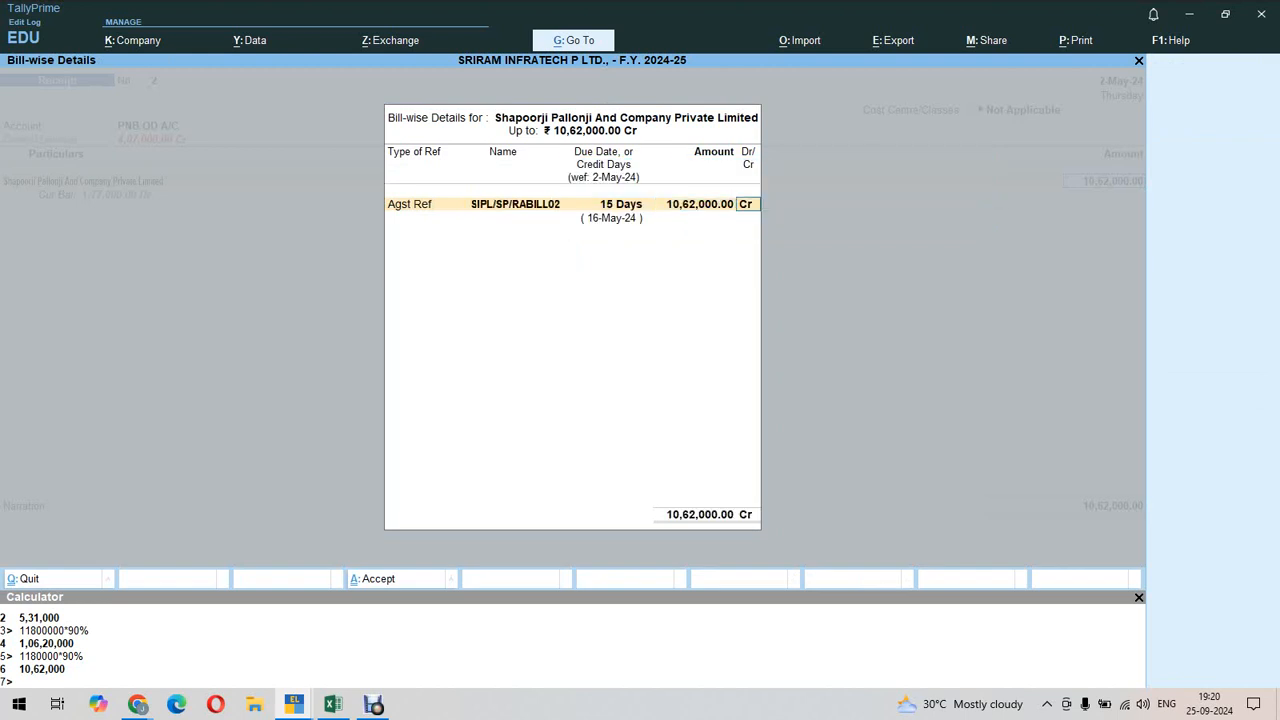
pyautogui.press('Return')
pyautogui.press('Return')
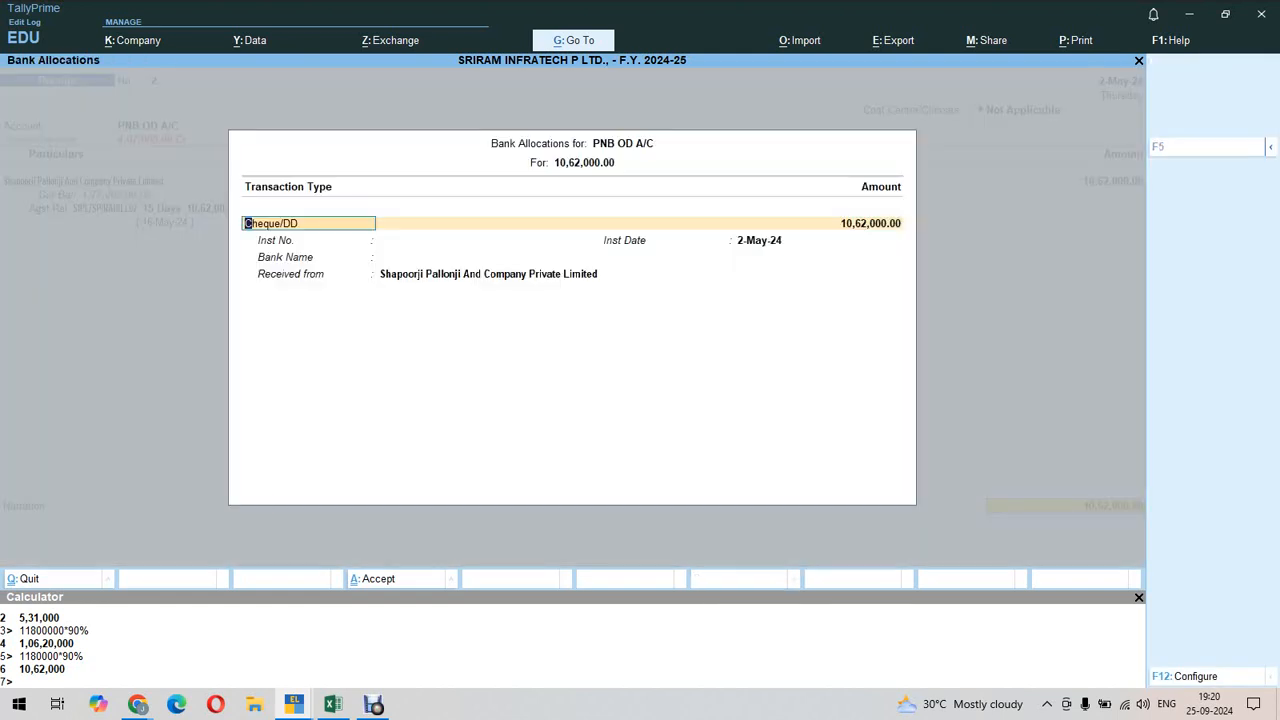
# Record the bank allocation as Cheque/DD with instrument number 560891 and bank name Not Applicable, and save the second receipt voucher.
pyautogui.press('Return')
pyautogui.write('5')
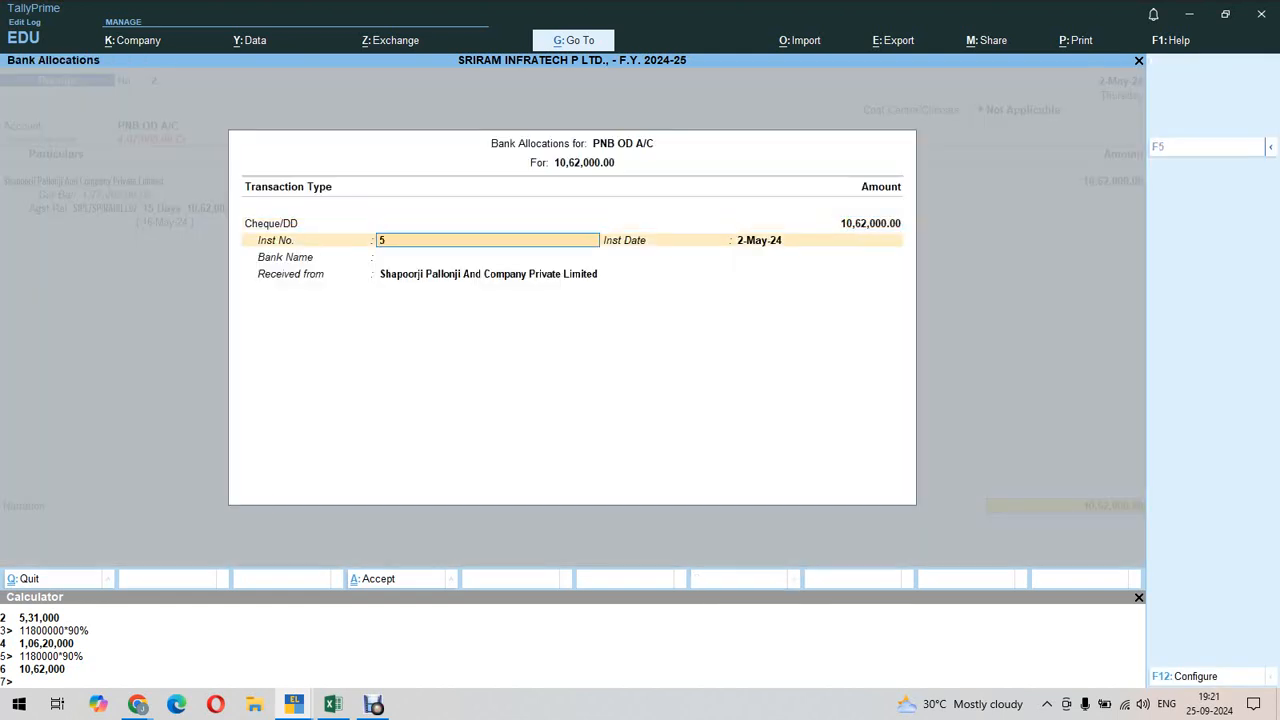
pyautogui.write('60891')
pyautogui.press('Return')
pyautogui.press('Return')
pyautogui.press('Return')
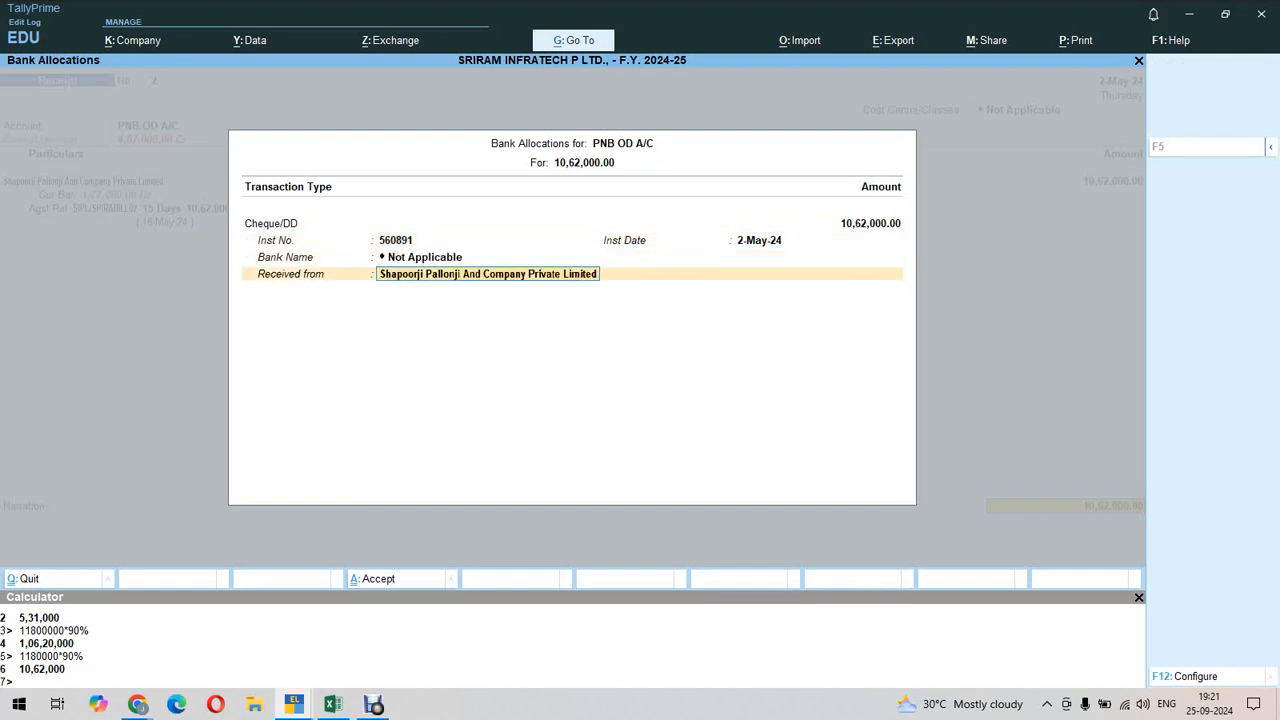
pyautogui.press('Return')
pyautogui.press('Return')
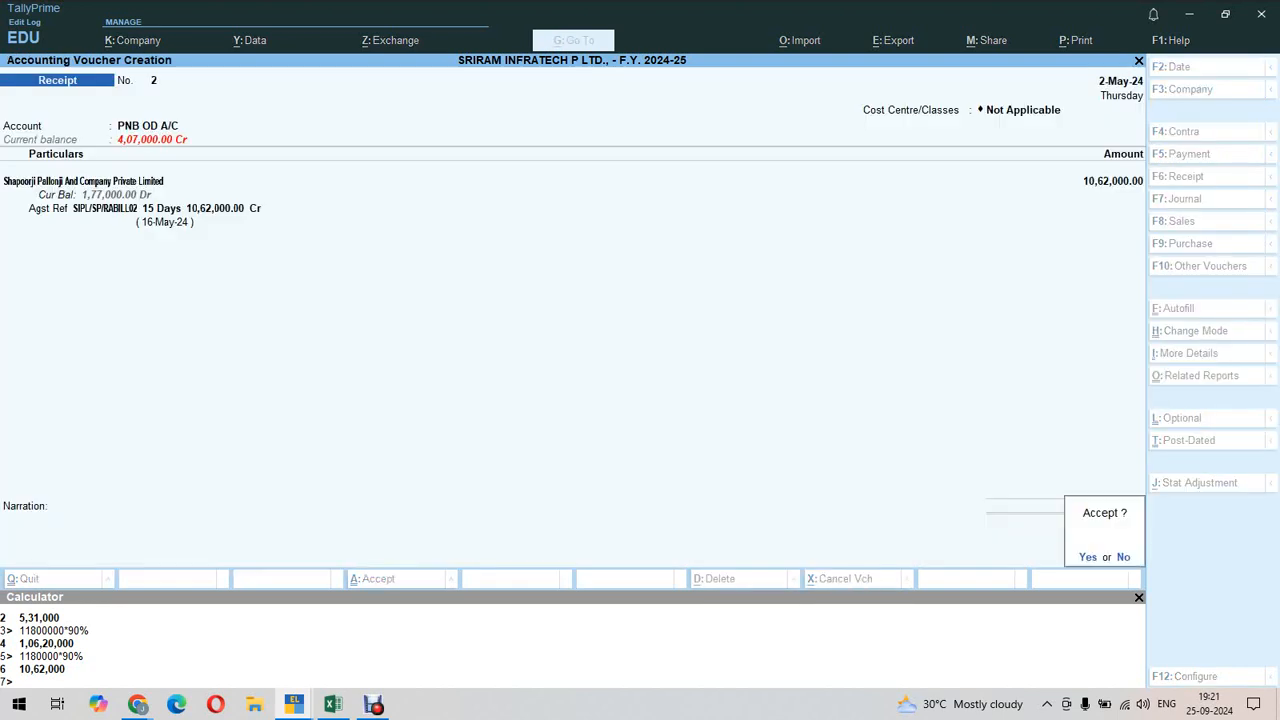
pyautogui.press('Return')
# Reopen Shapoorji Pallonji's ledger vouchers in the other TallyPrime window and extend the period to start from 1-Apr-24.
pyautogui.press('Escape')
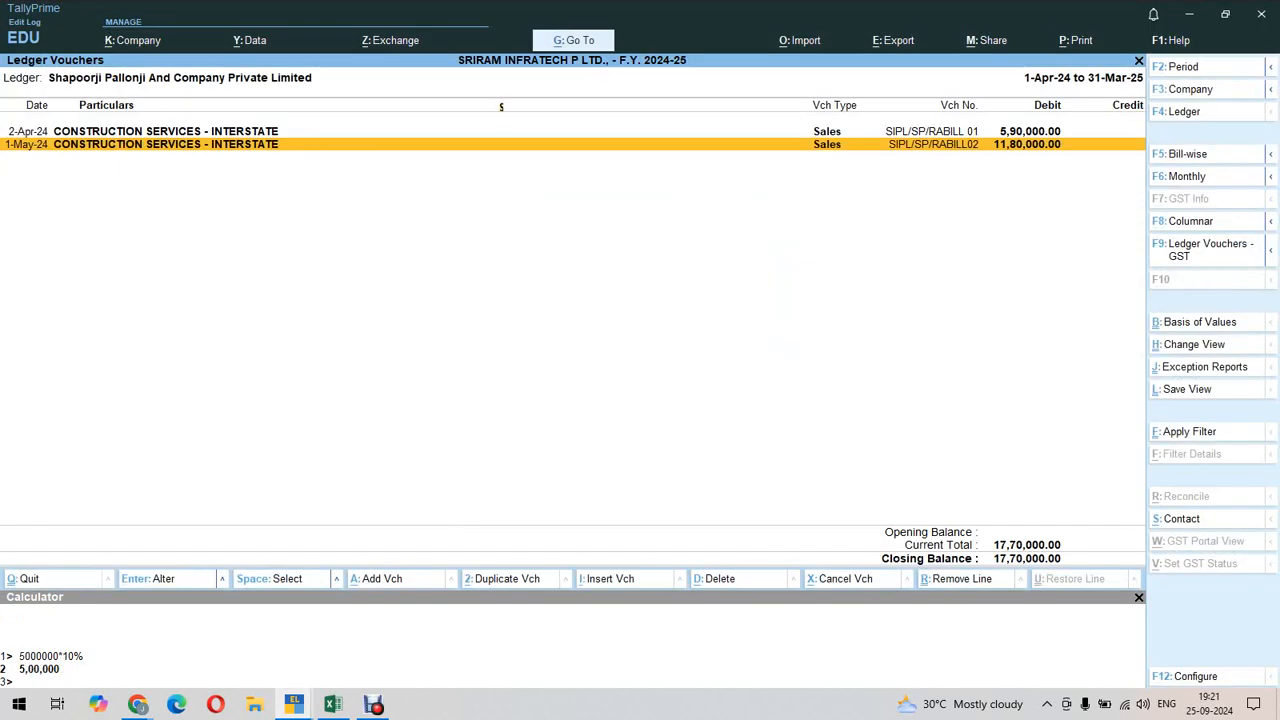
pyautogui.press('Escape')
pyautogui.press('Return')
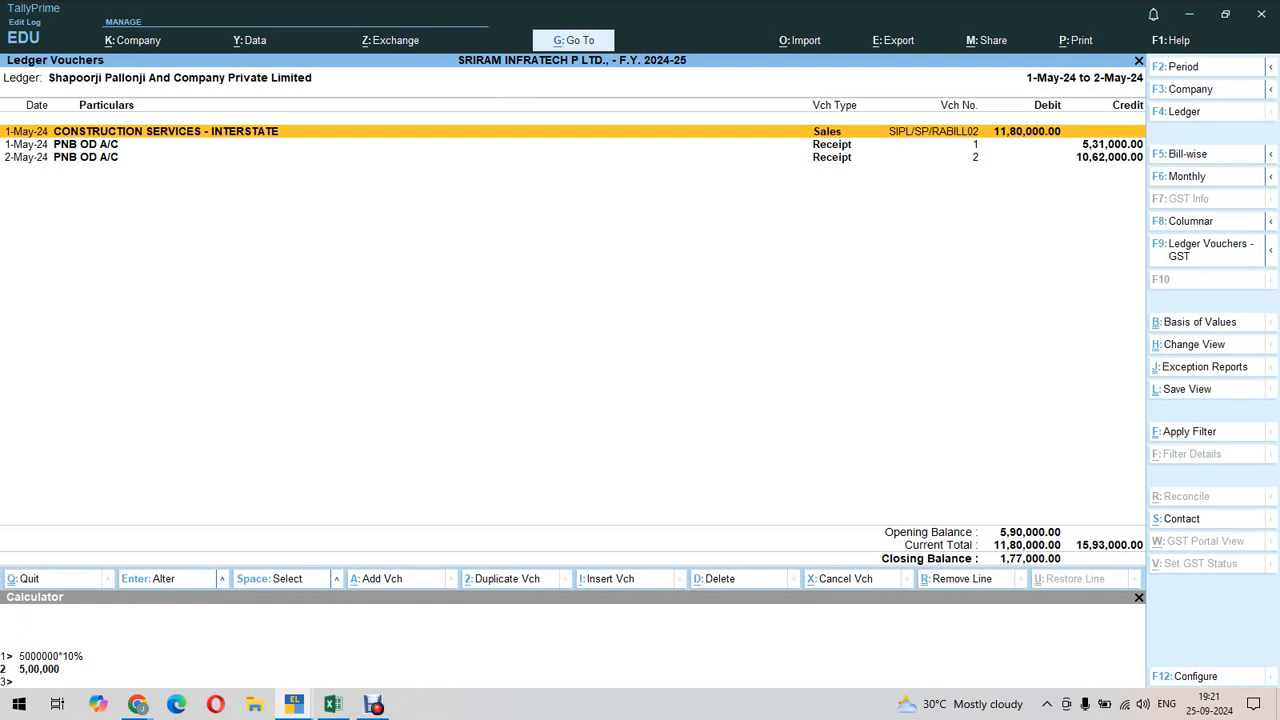
pyautogui.press('F2')
pyautogui.press('BackSpace')
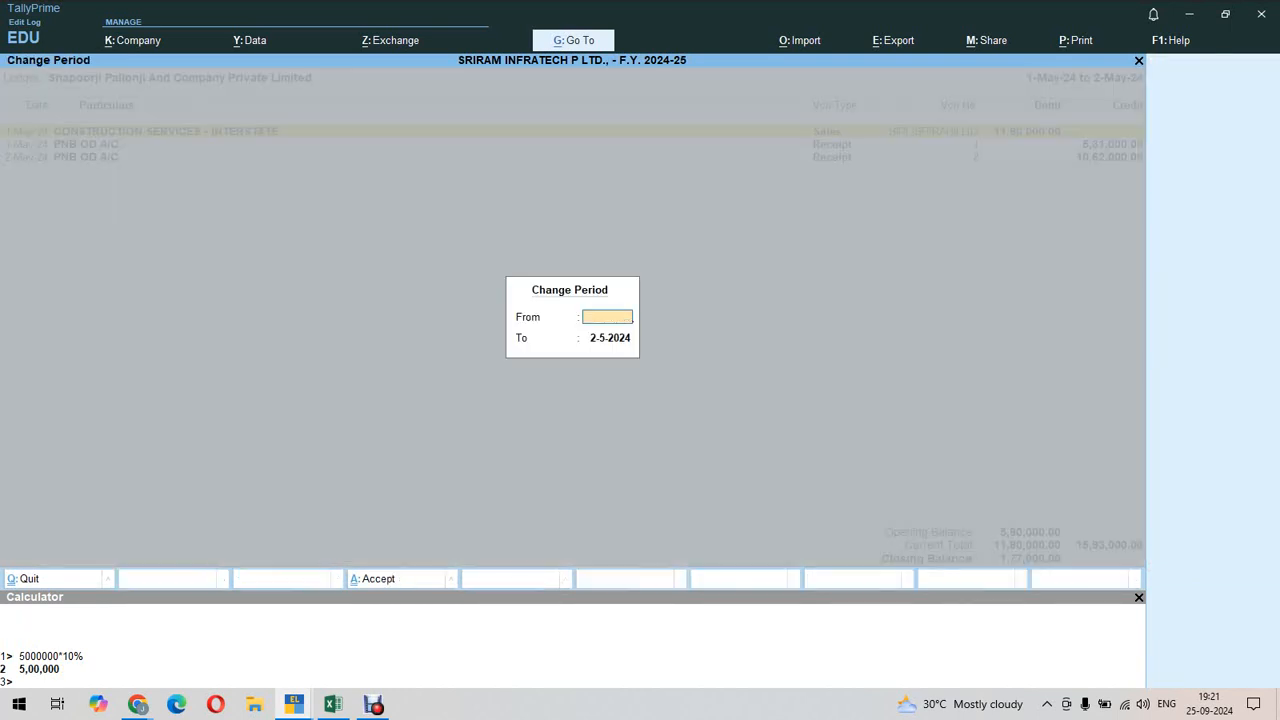
pyautogui.press('Return')
pyautogui.press('BackSpace')
pyautogui.press('Return')
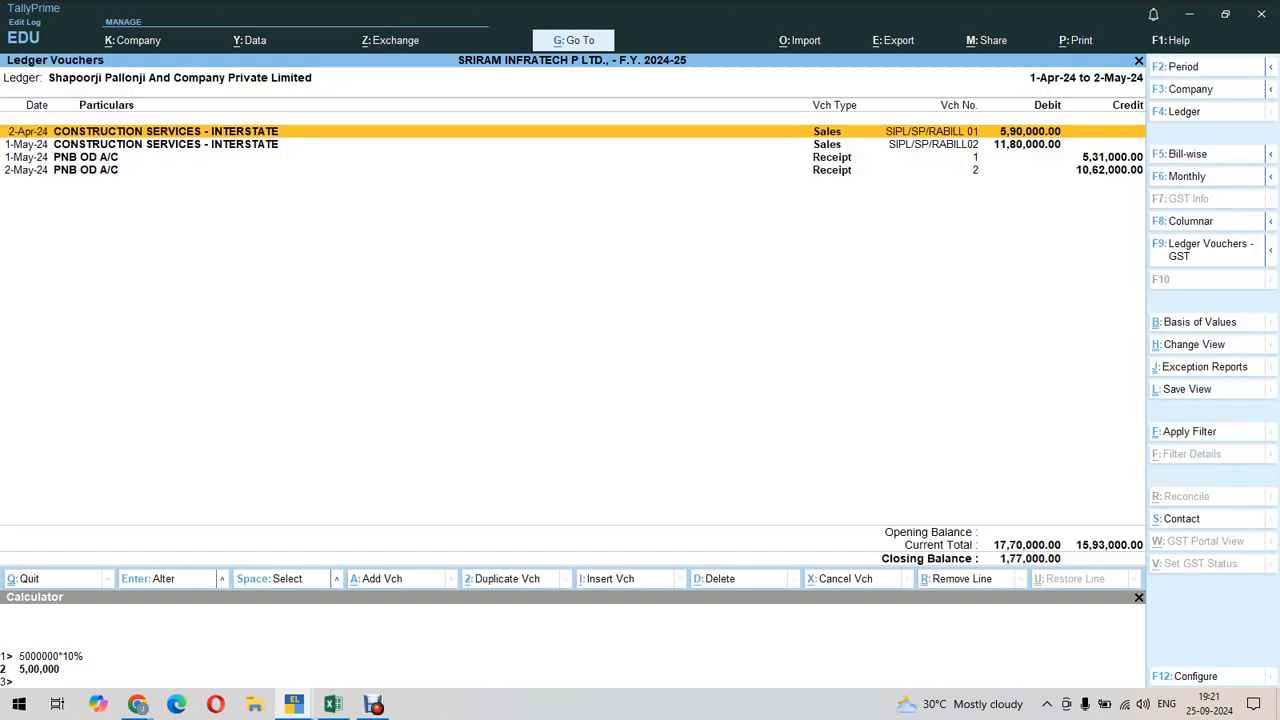
# Examine the party's pending bills in the bill-wise outstanding report, and return to the Gateway of Tally.
pyautogui.press('F5')
pyautogui.press('Down')
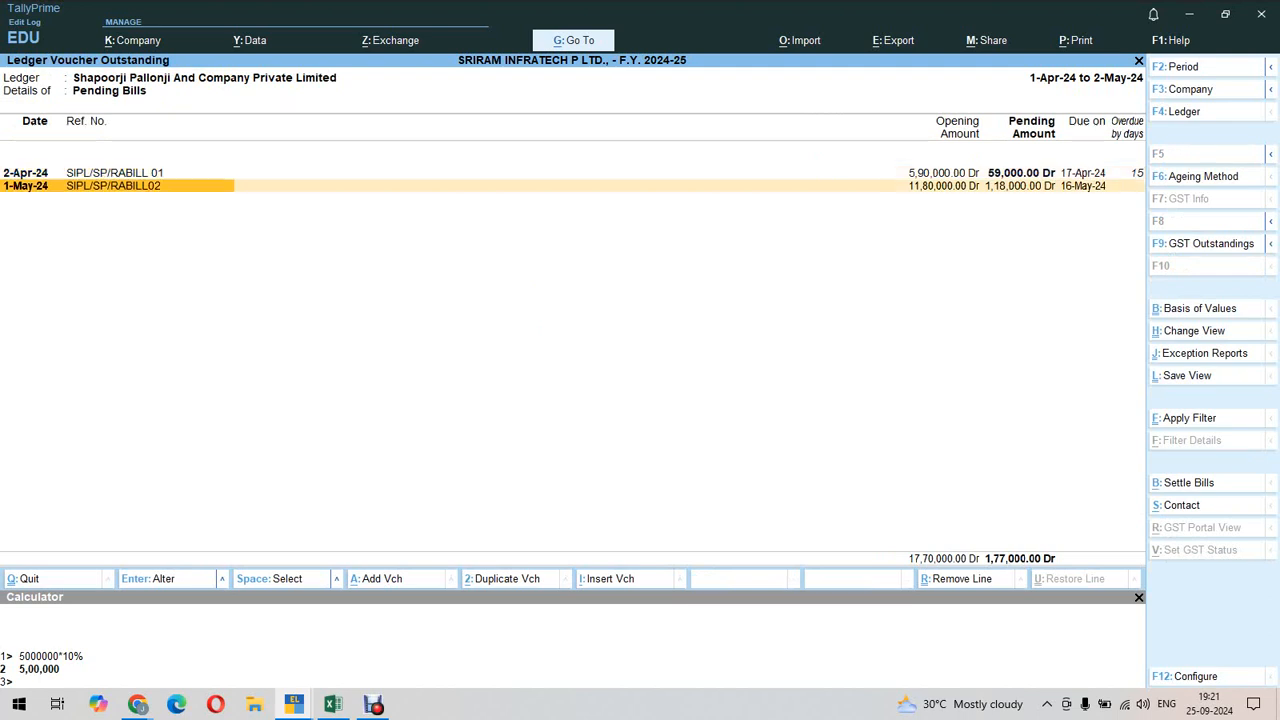
pyautogui.press('Up')
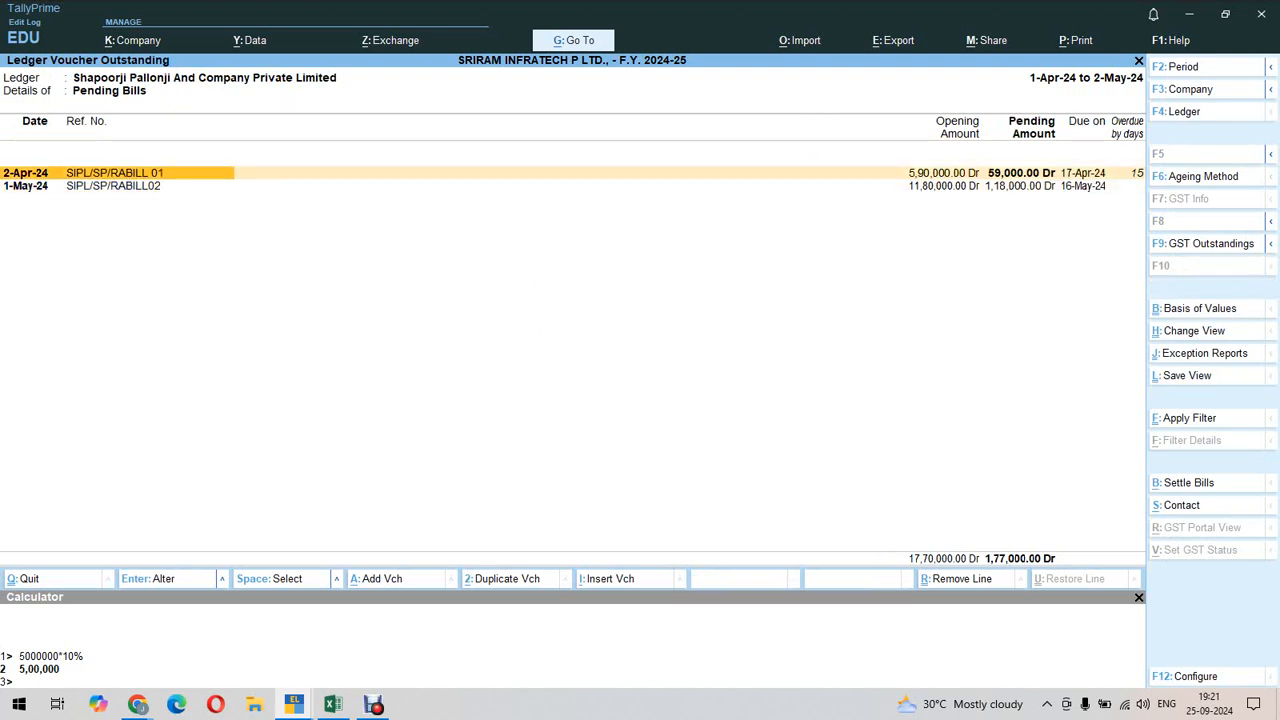
pyautogui.press('Escape')
pyautogui.press('Escape')
pyautogui.press('Escape')
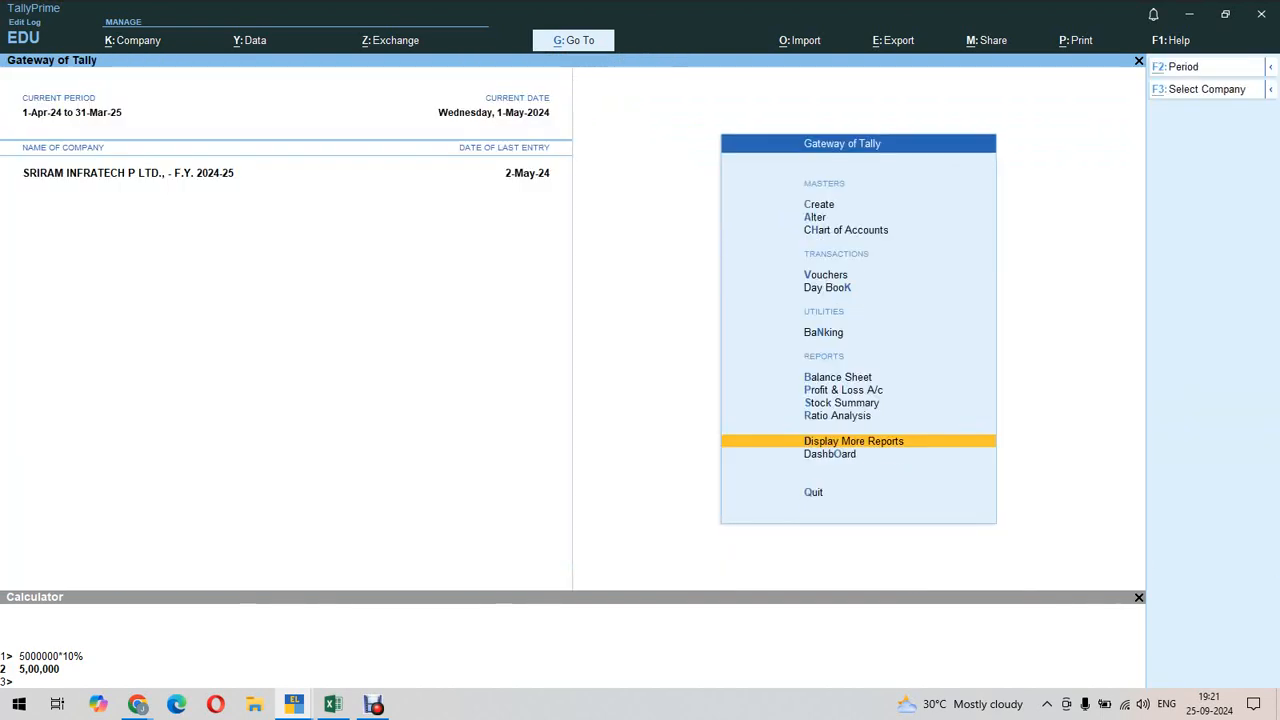
pyautogui.hotkey('alt', 'Tab')
pyautogui.hotkey('alt', 'Tab')
pyautogui.hotkey('alt', 'Tab')
pyautogui.hotkey('alt', 'Tab')
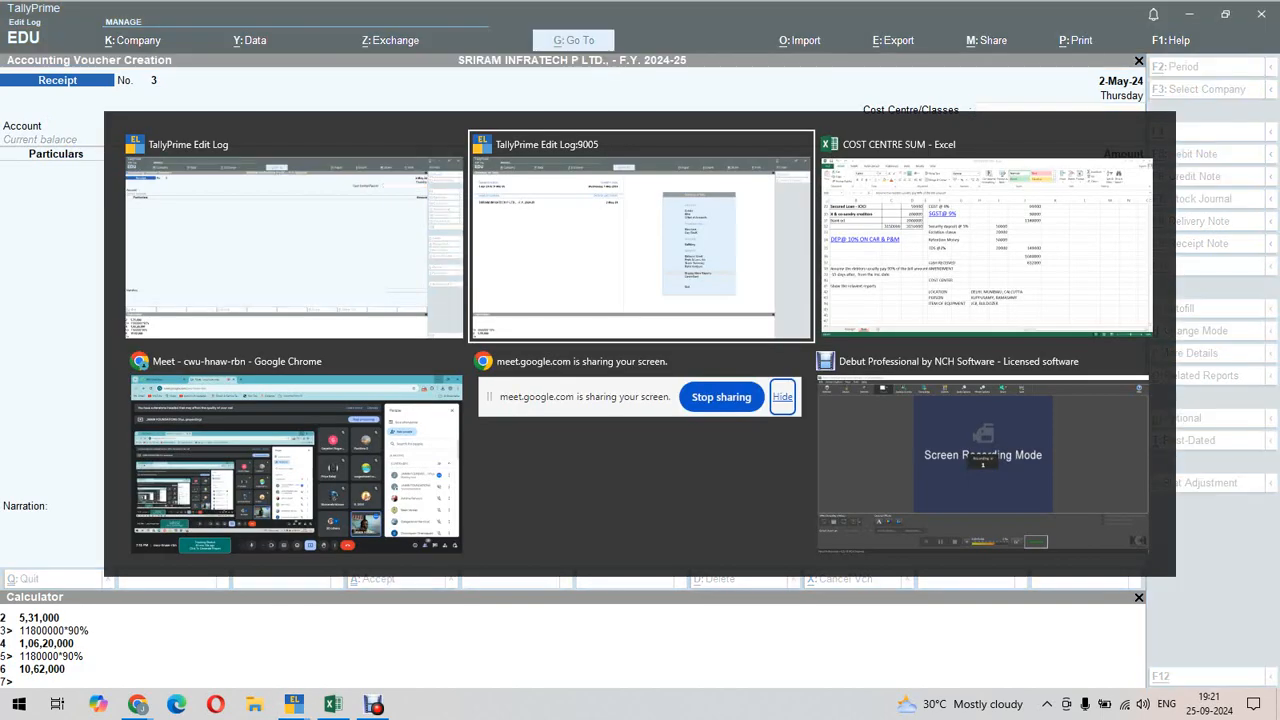
pyautogui.hotkey('alt', 'Tab')
pyautogui.hotkey('alt', 'Tab')
pyautogui.hotkey('alt', 'Tab')
pyautogui.hotkey('alt', 'Tab')
pyautogui.hotkey('alt', 'Tab')
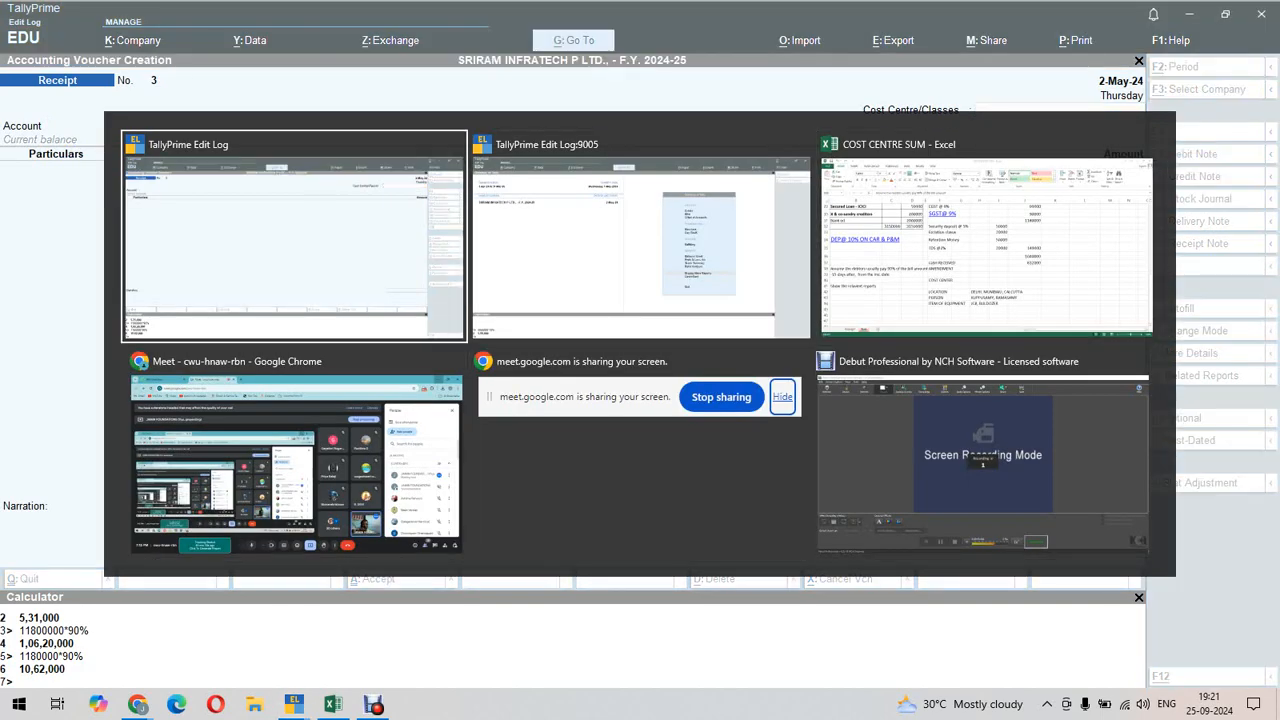